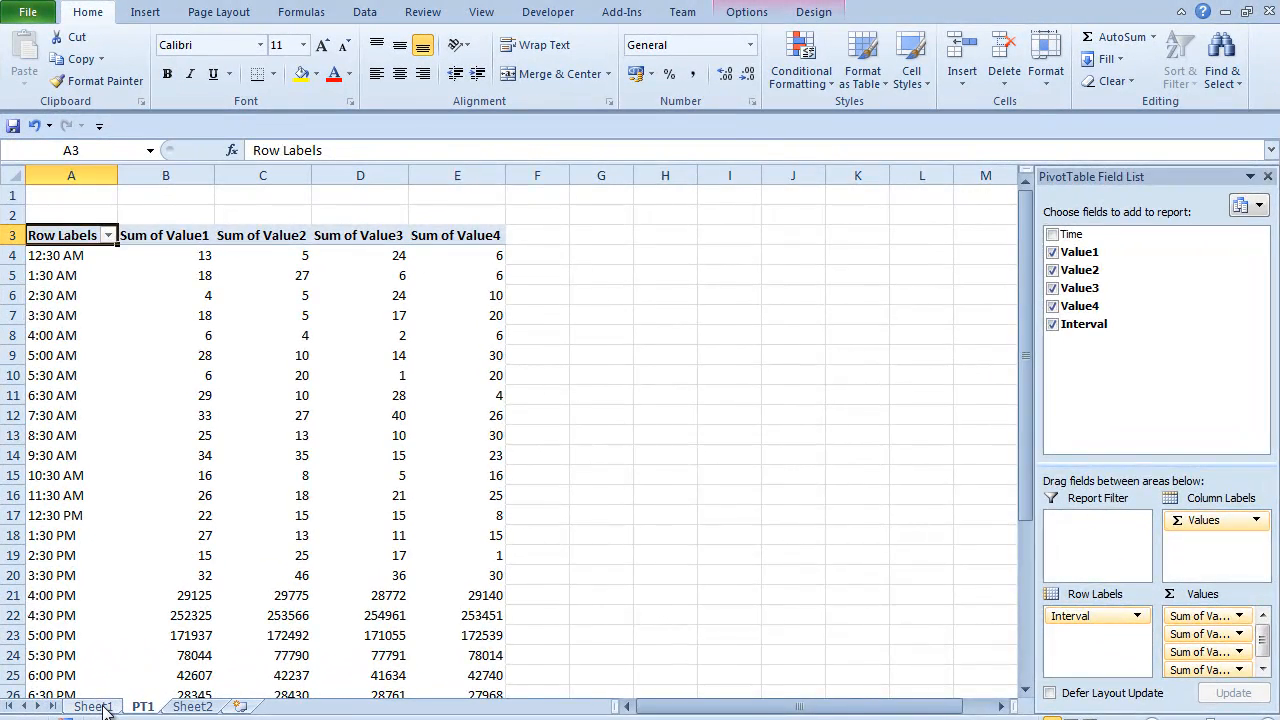
# - Examine the time, value and interval columns on Sheet1 and the INT formula in F2 that references the interval time in J1
pyautogui.click(92, 706)
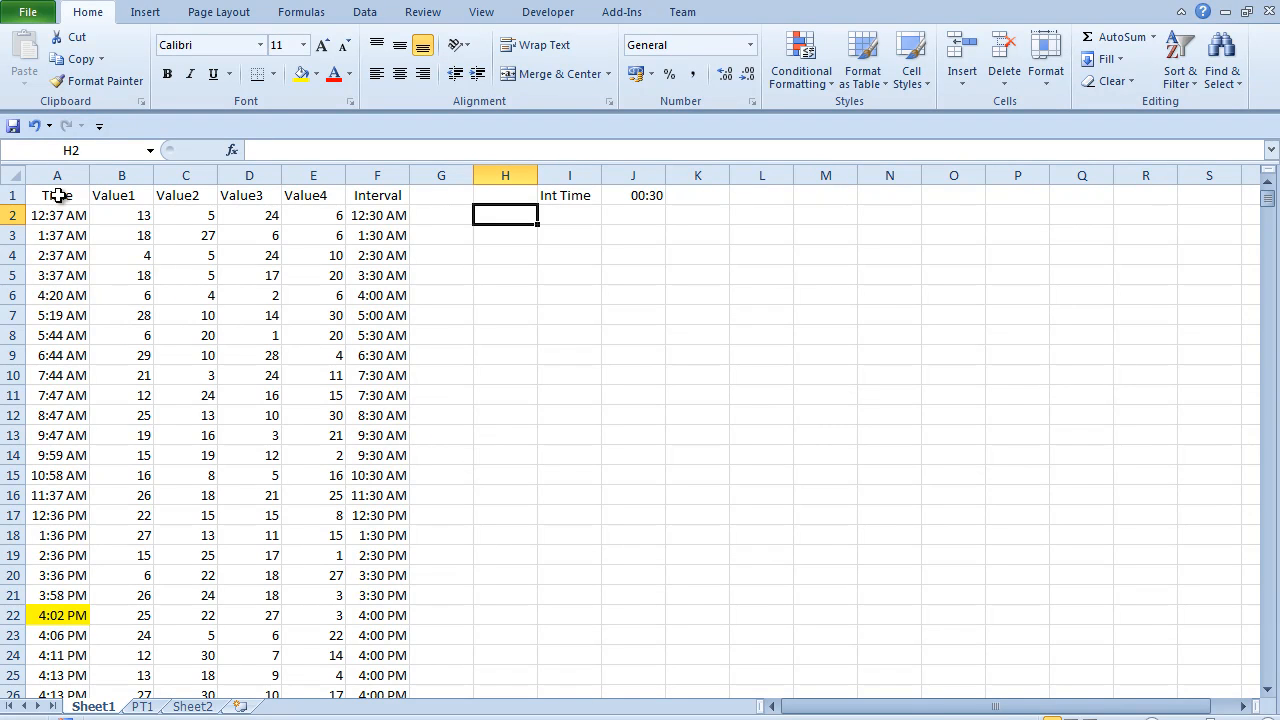
pyautogui.moveTo(57, 215); pyautogui.dragTo(76, 440)
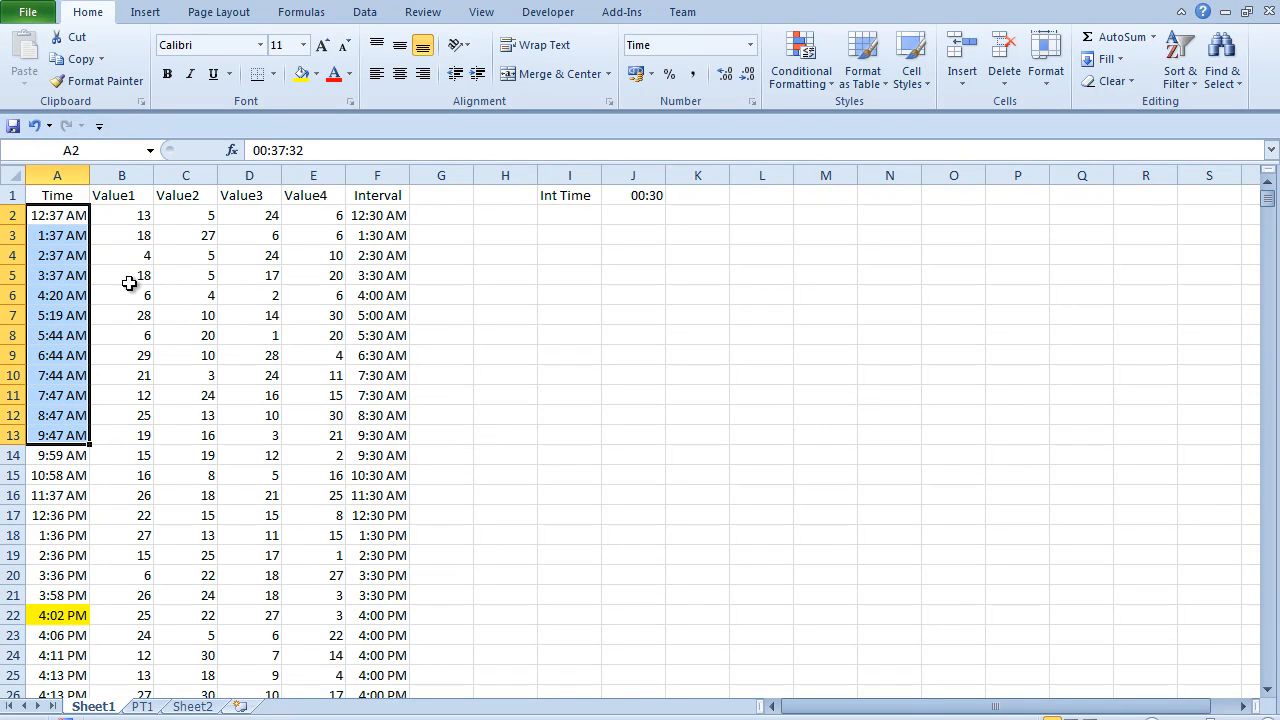
pyautogui.moveTo(113, 195); pyautogui.dragTo(300, 197)
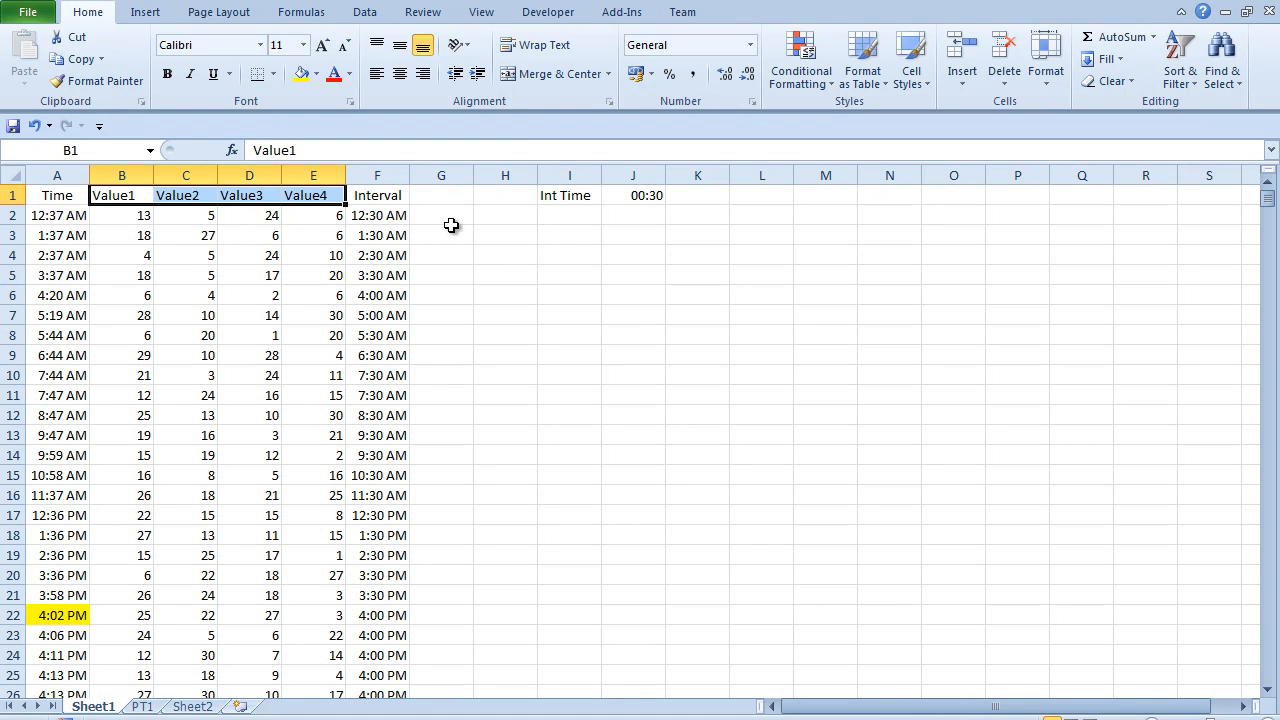
pyautogui.click(380, 215)
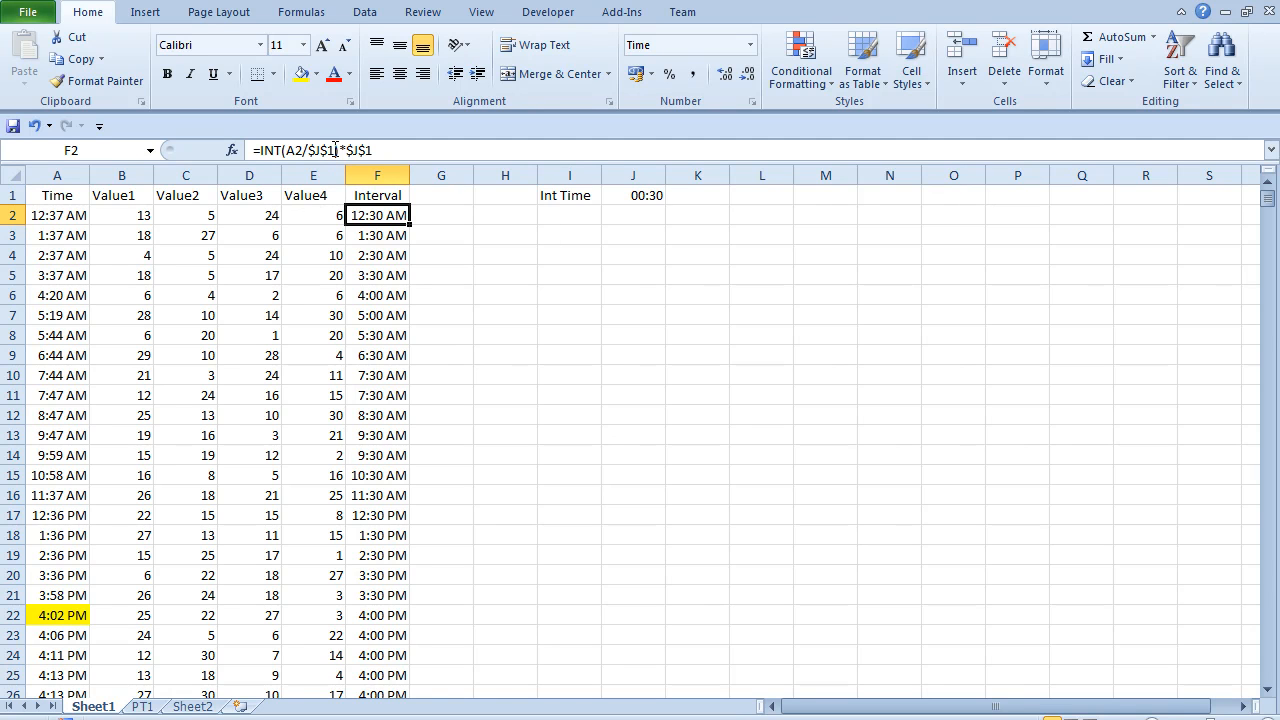
pyautogui.moveTo(340, 150); pyautogui.dragTo(265, 150)
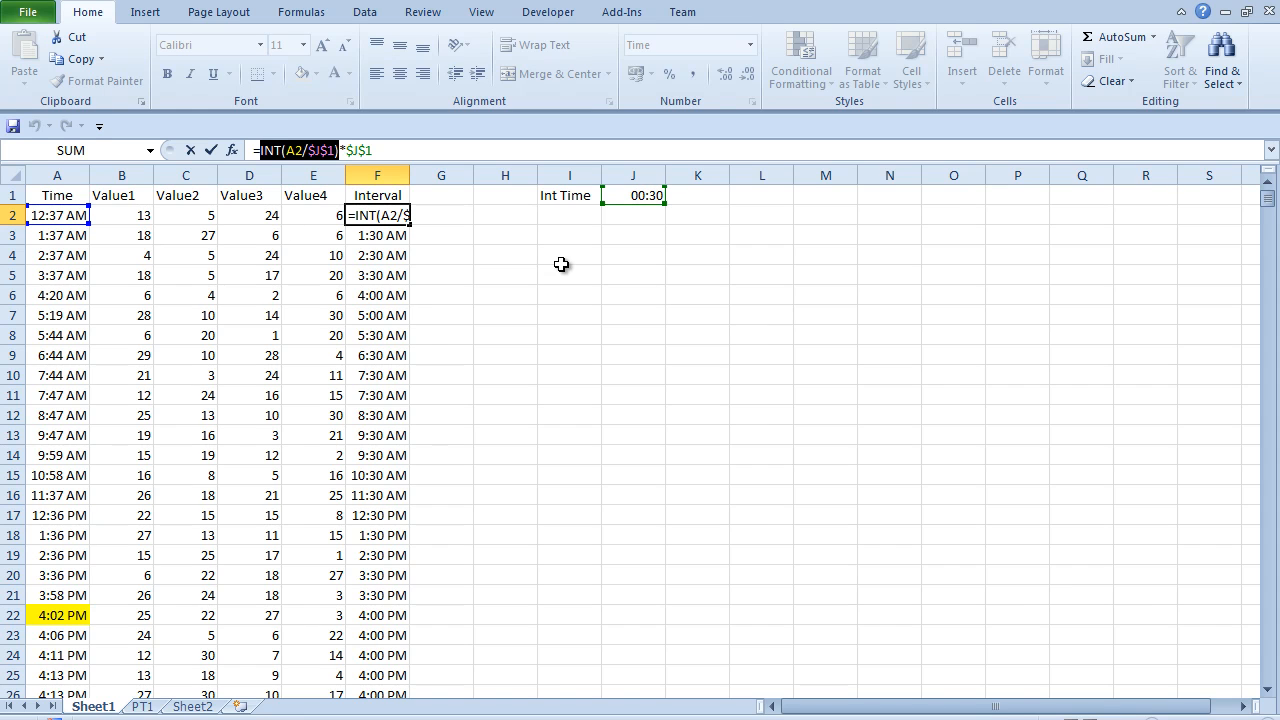
pyautogui.hotkey('ctrl', 'Return')
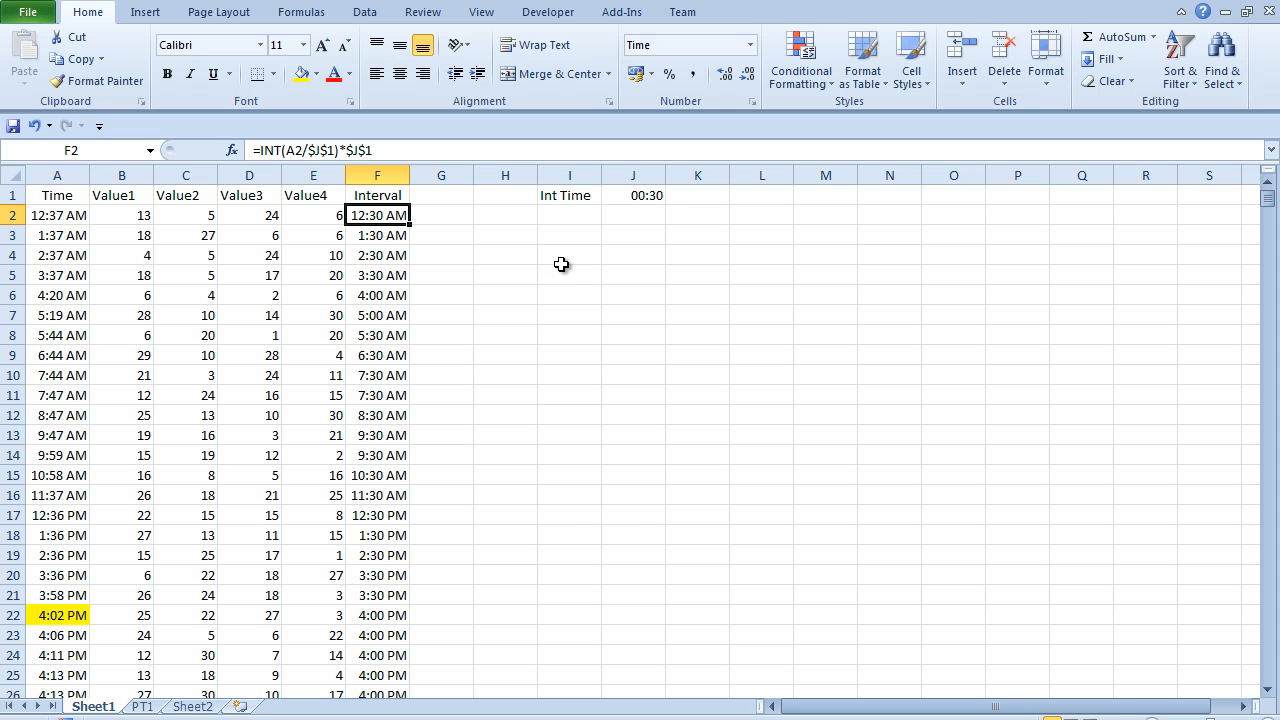
pyautogui.click(457, 216)
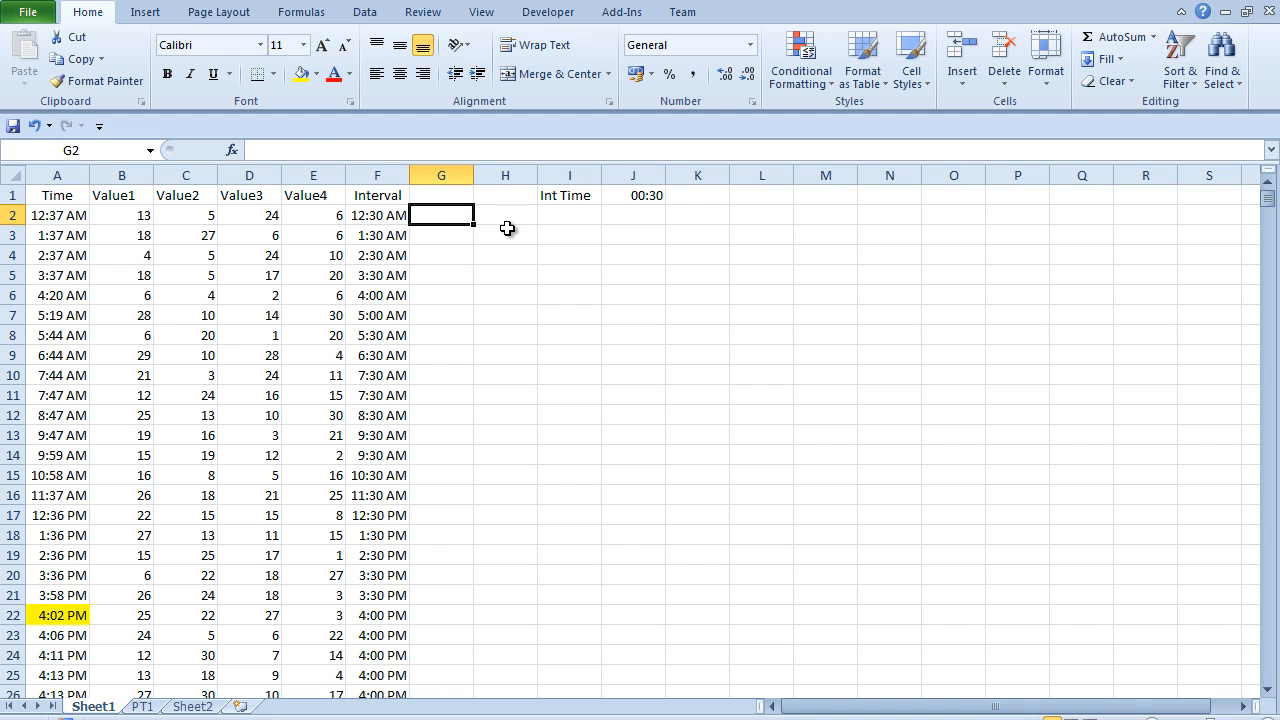
pyautogui.click(631, 196)
pyautogui.click(403, 216)
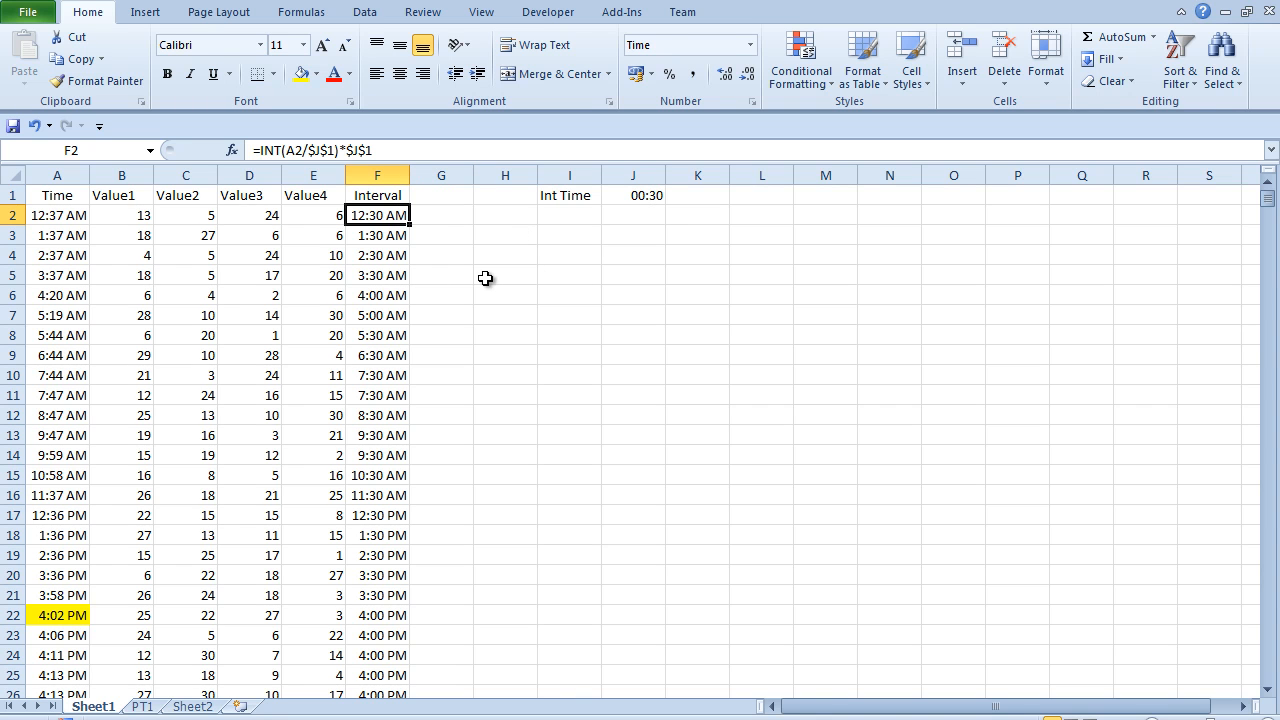
# - Set the interval time in J1 to 0:15 and check the interval formulas in F7 and F11
pyautogui.click(624, 199)
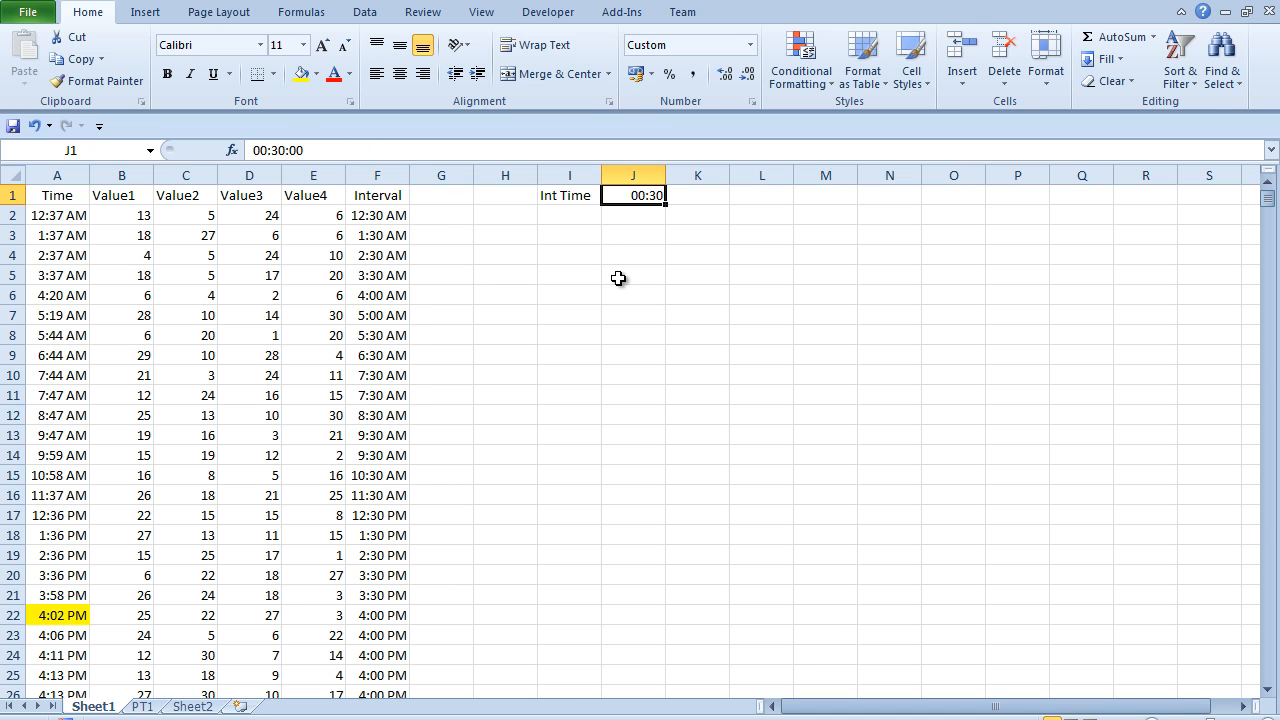
pyautogui.write('0:1')
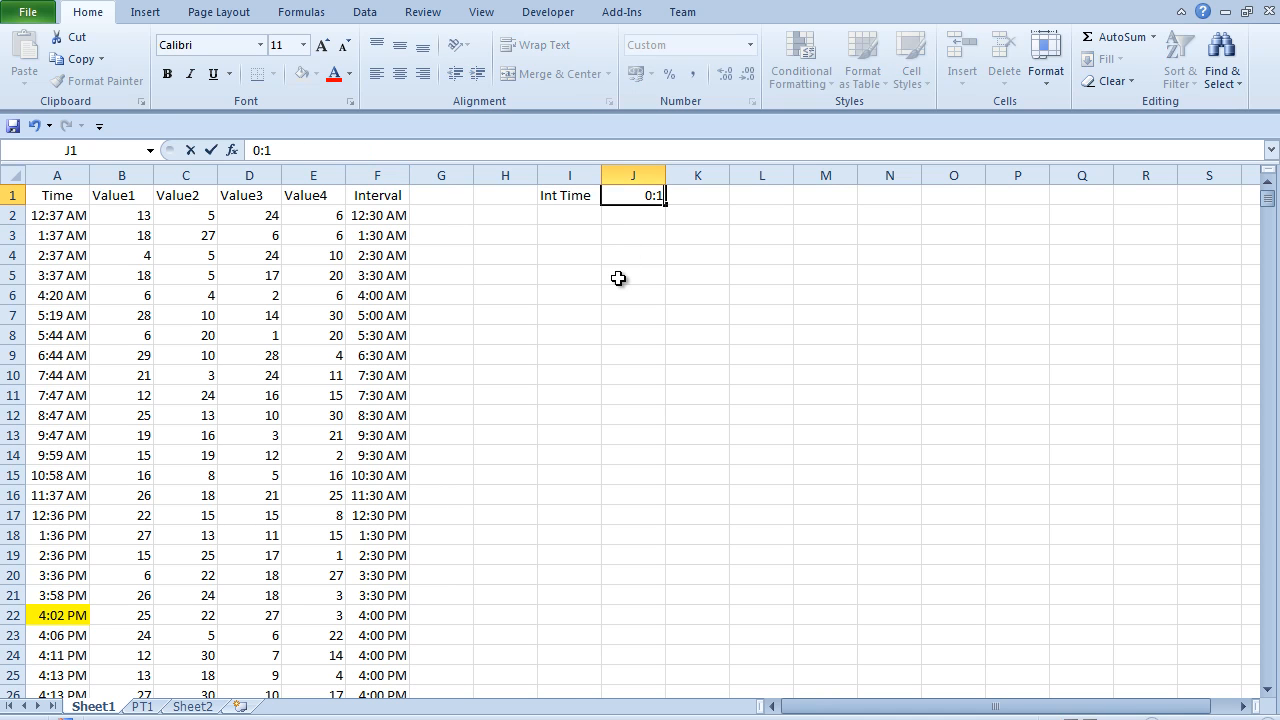
pyautogui.write('5')
pyautogui.press('Return')
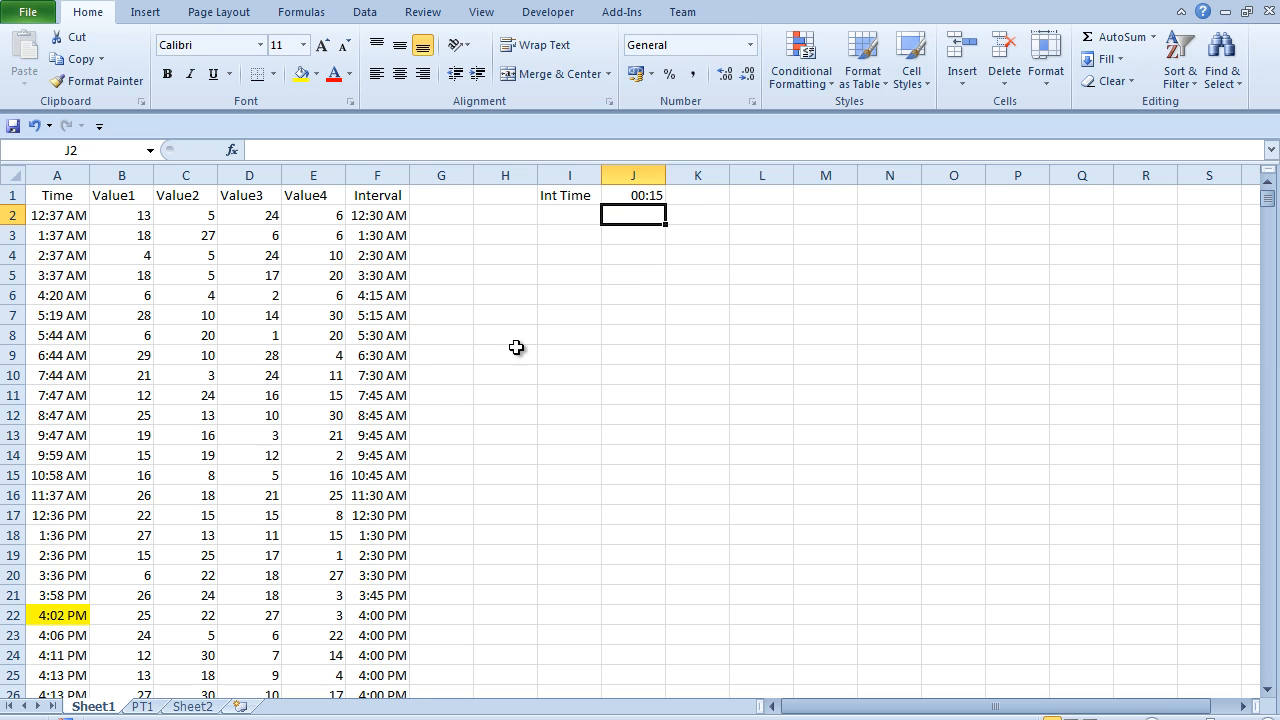
pyautogui.click(392, 316)
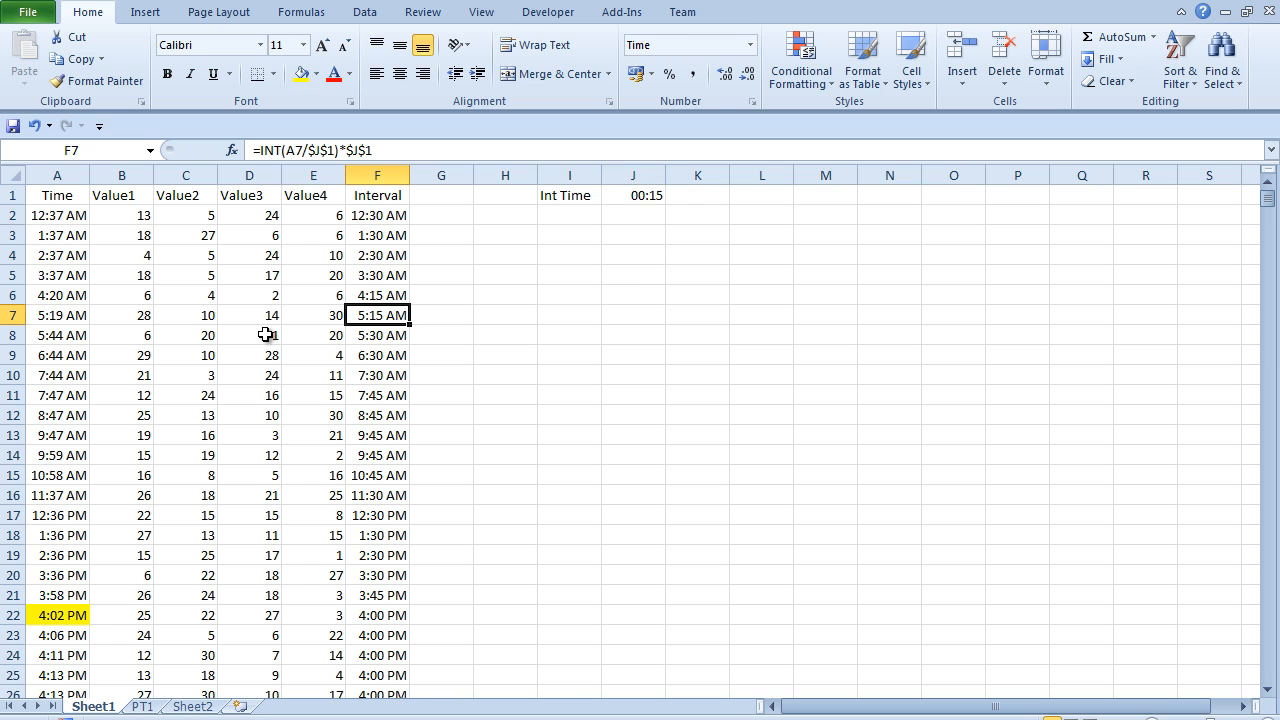
pyautogui.click(389, 399)
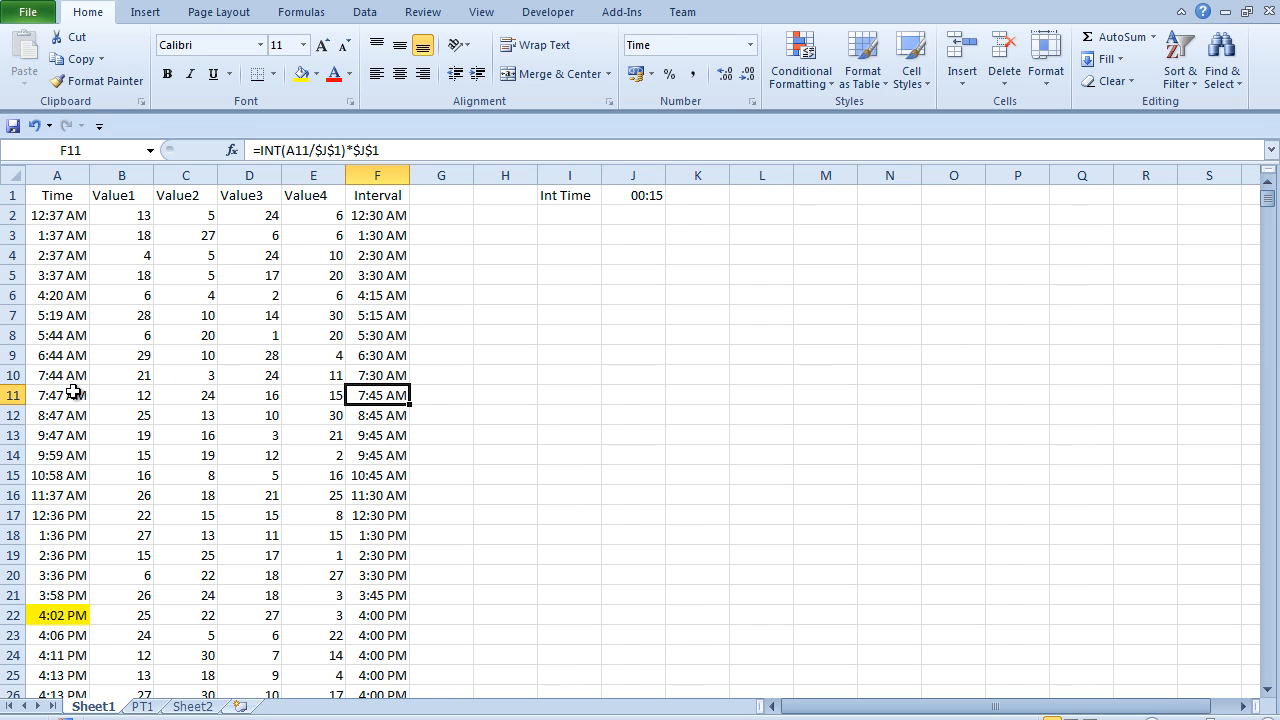
# - Set the interval time in J1 back to 0:30
pyautogui.click(645, 196)
pyautogui.write('0')
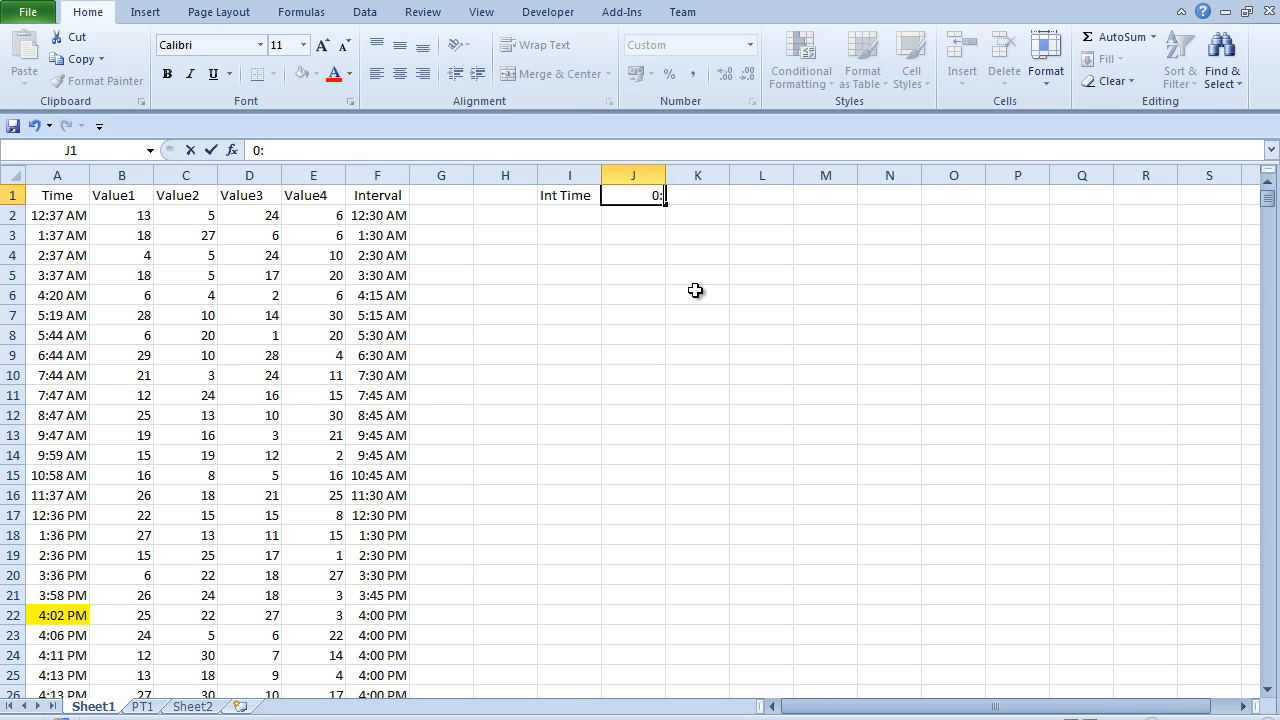
pyautogui.press('Return')
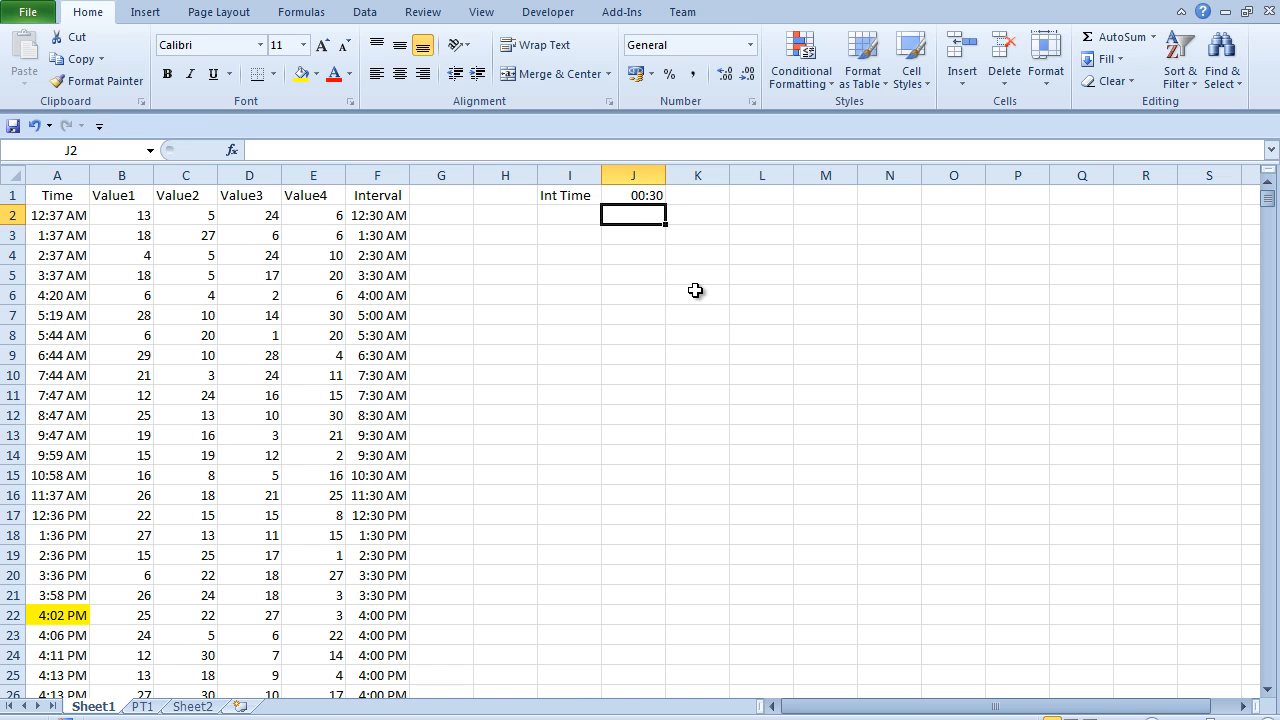
# - Review the pivot table on the PT1 sheet from its first interval down to the grand total
pyautogui.click(145, 710)
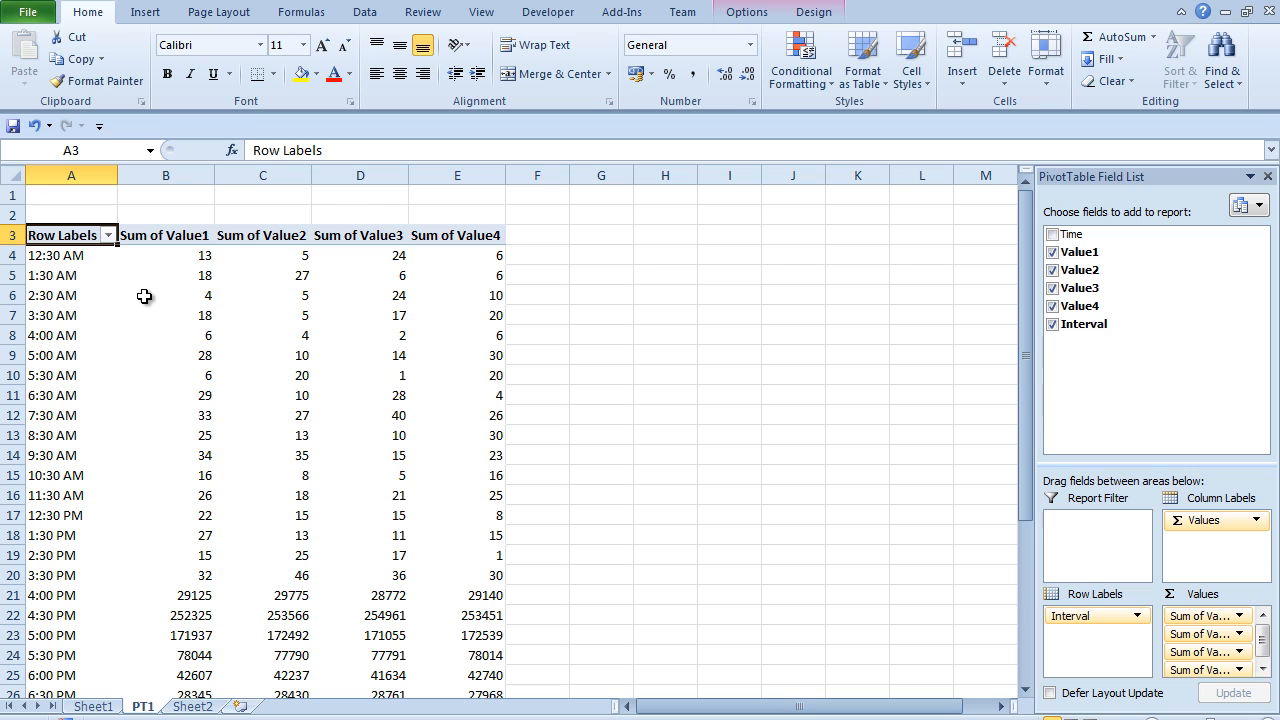
pyautogui.moveTo(144, 296)
pyautogui.scroll(-4, 700, 323)
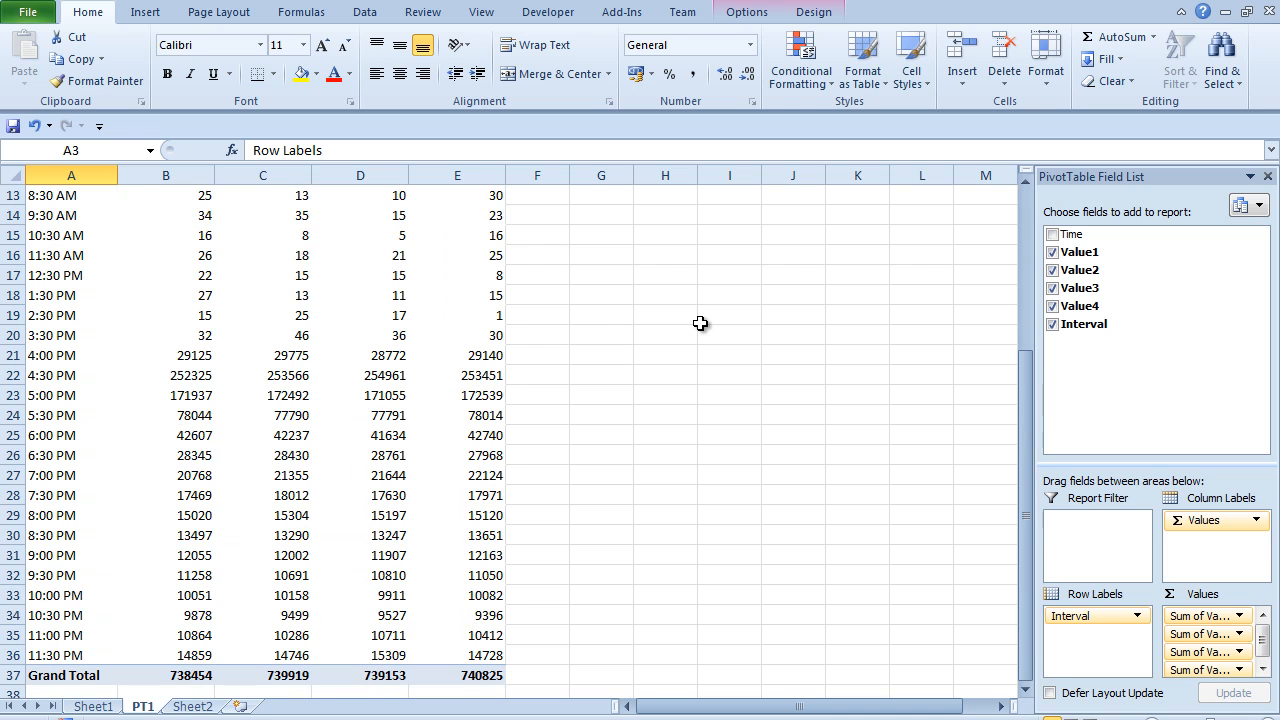
pyautogui.scroll(4, 700, 323)
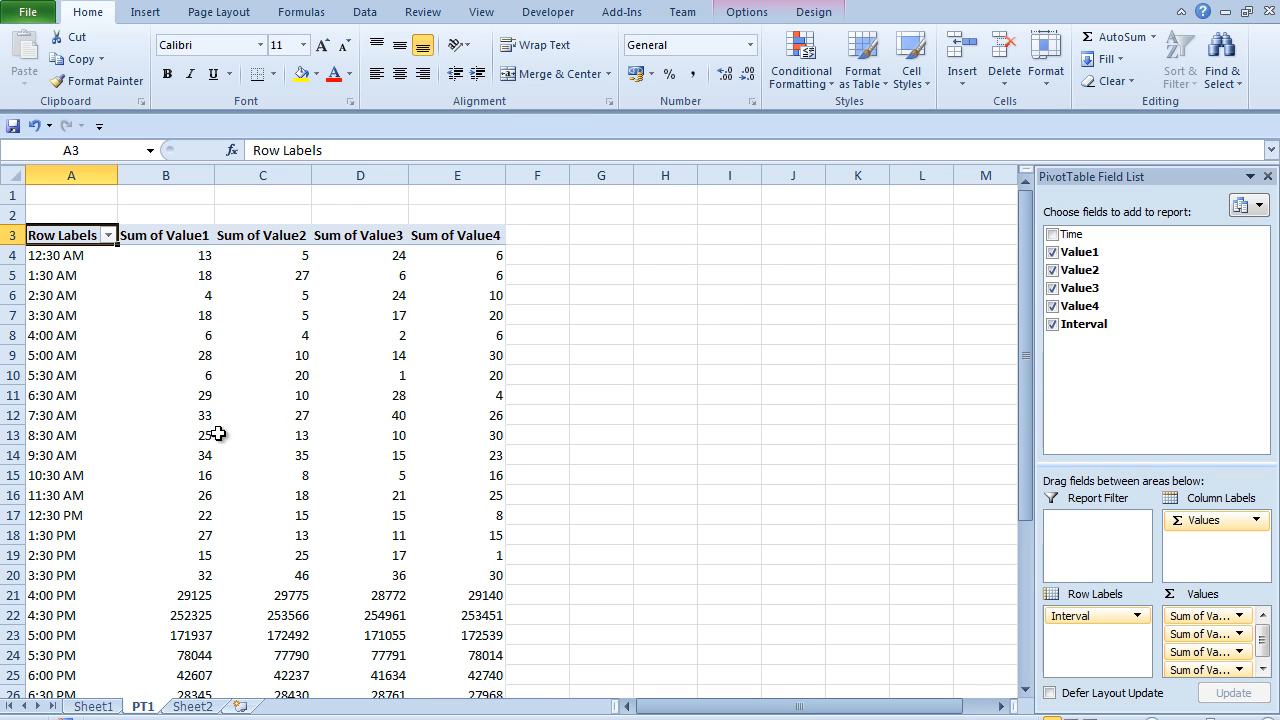
pyautogui.moveTo(166, 397)
# - On Sheet2, clear everything from the surplus interval formulas below the data in F47774:F47821
pyautogui.click(196, 706)
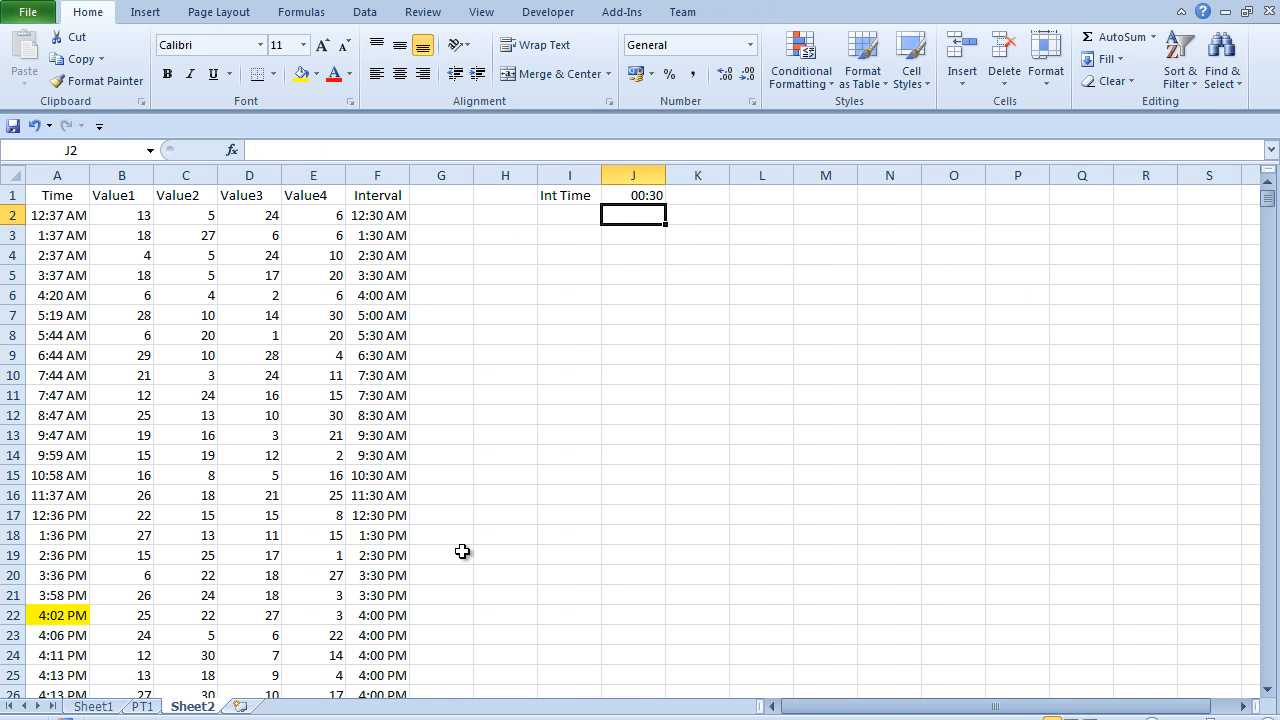
pyautogui.click(375, 434)
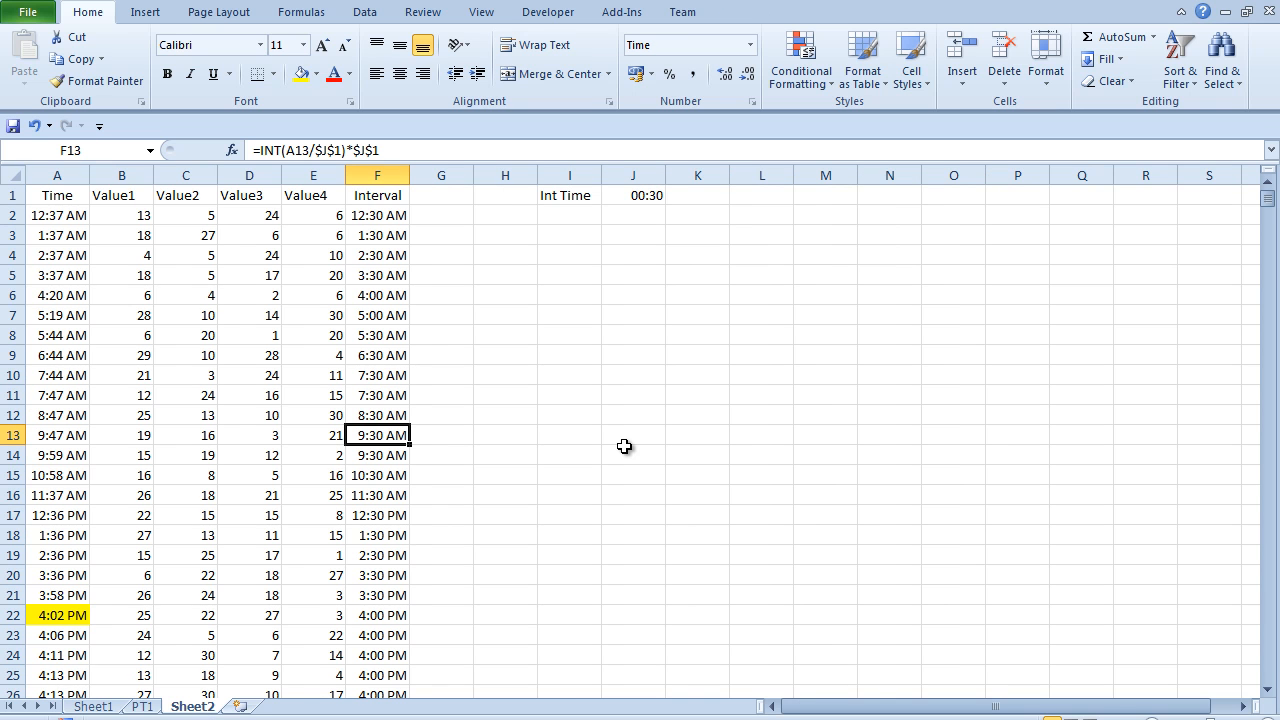
pyautogui.hotkey('ctrl', 'Down')
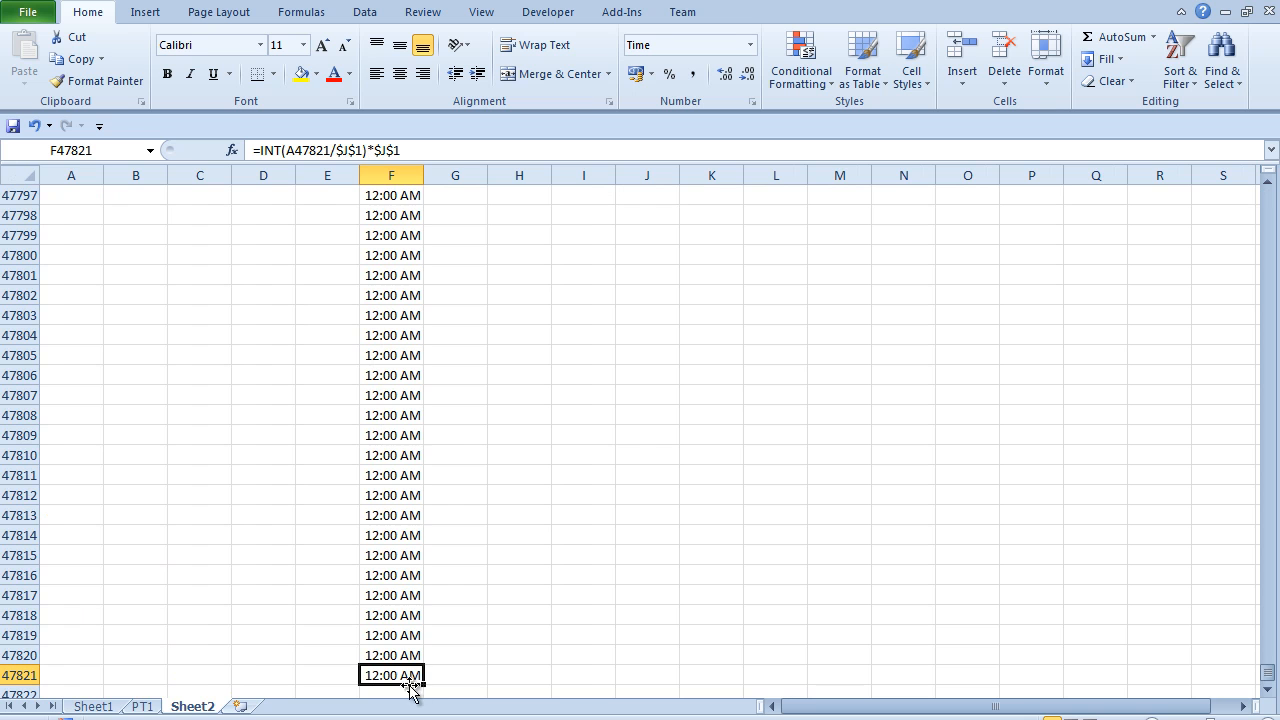
pyautogui.moveTo(414, 674); pyautogui.dragTo(390, 560)
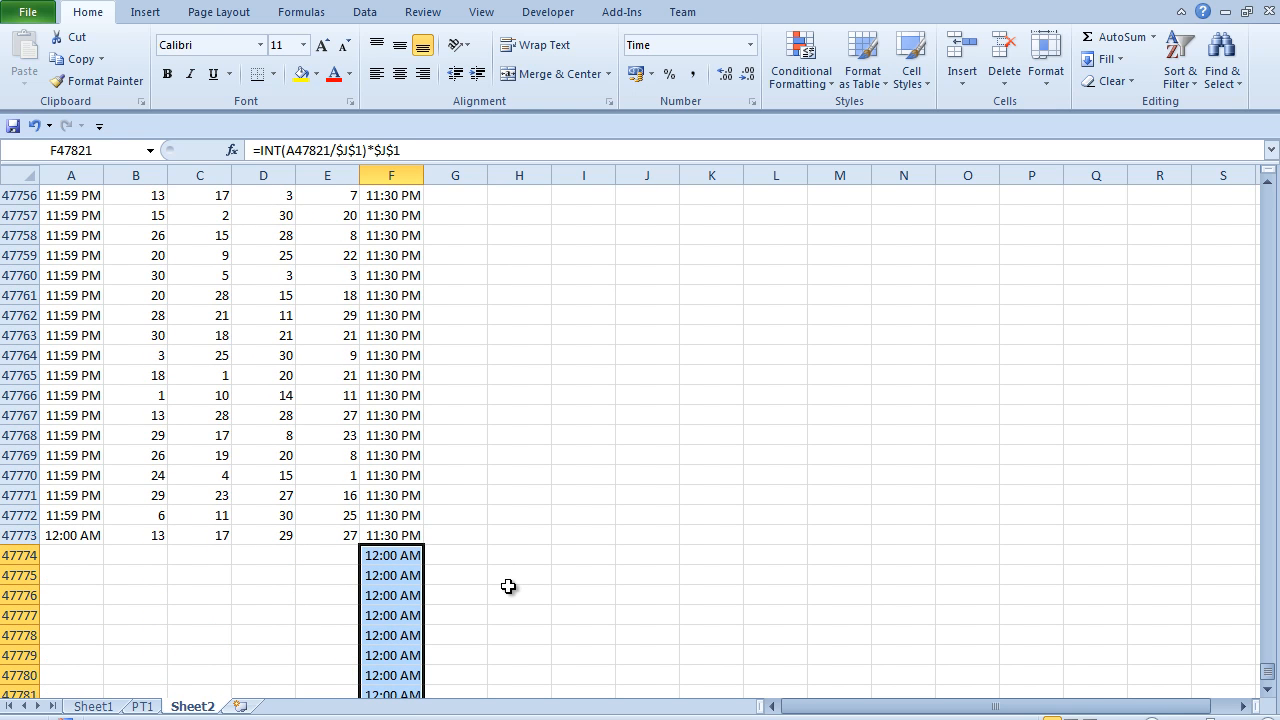
pyautogui.press('alt')
pyautogui.press('e')
pyautogui.press('a')
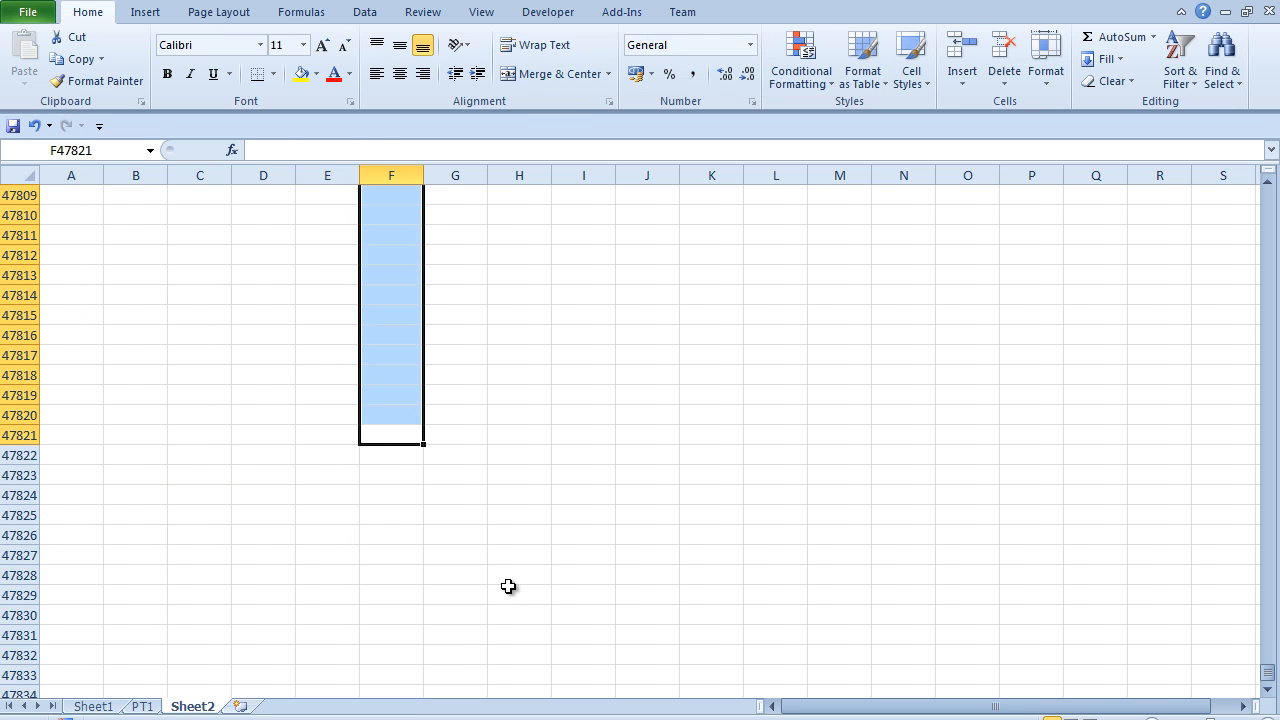
# - Enter 0:00 in F47774 and 0:30 in F47775, directly below the last interval on Sheet2
pyautogui.press('Up')
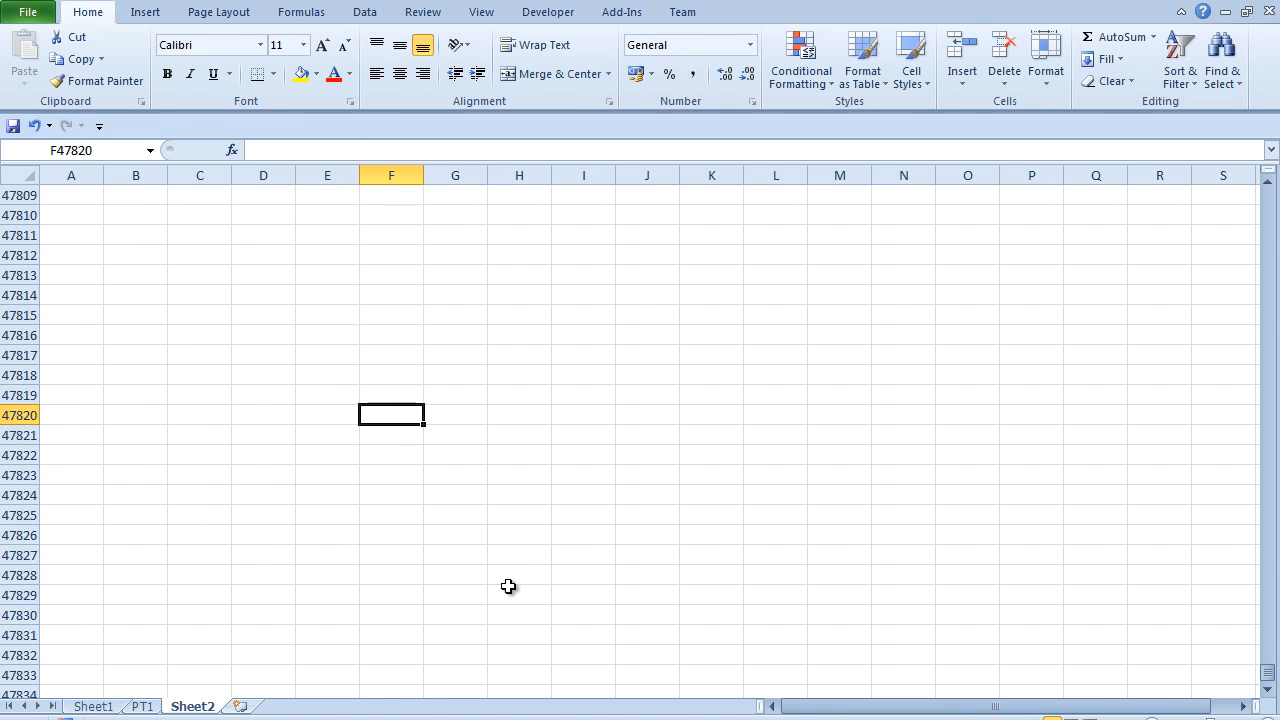
pyautogui.hotkey('ctrl', 'Up')
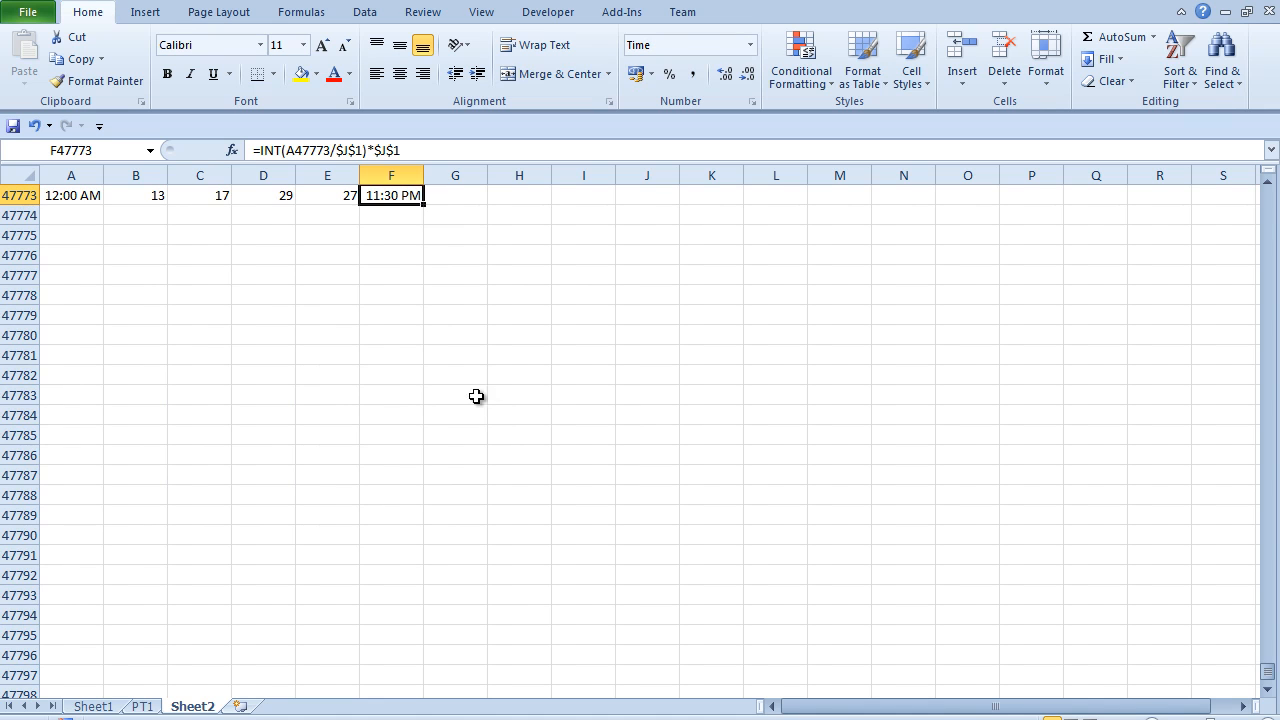
pyautogui.scroll(4, 480, 398)
pyautogui.click(404, 452)
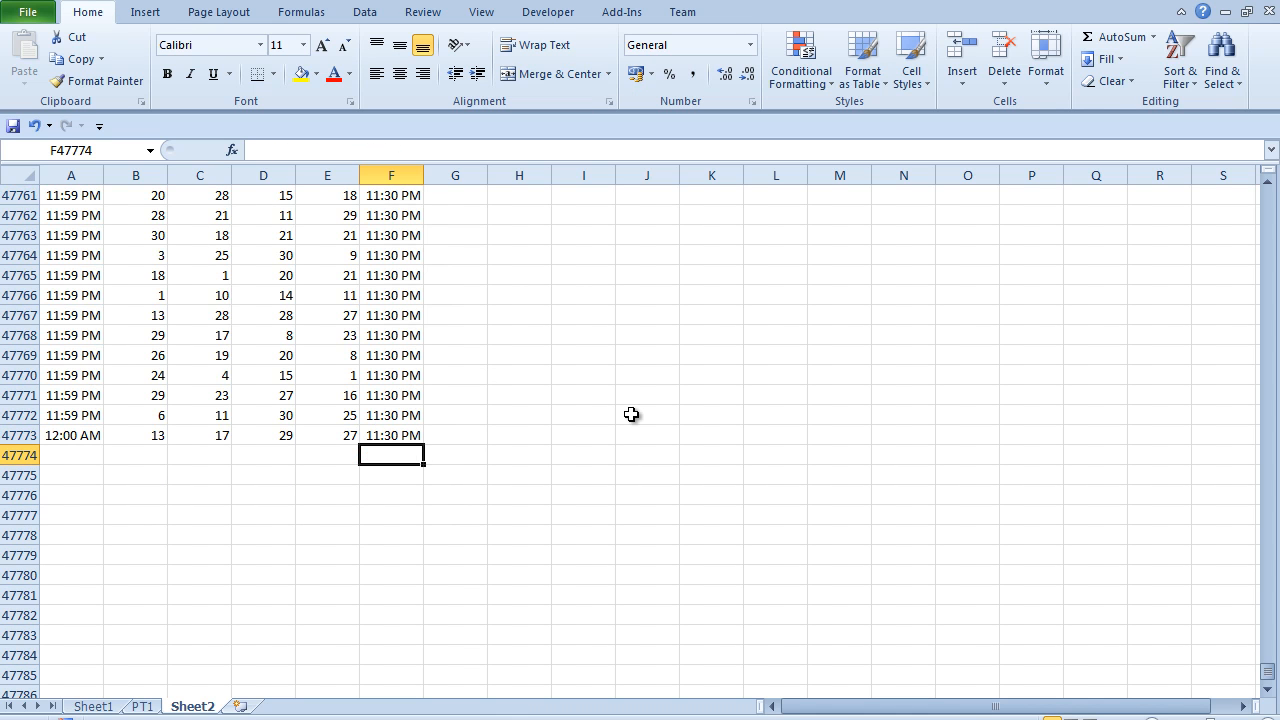
pyautogui.write('0:00')
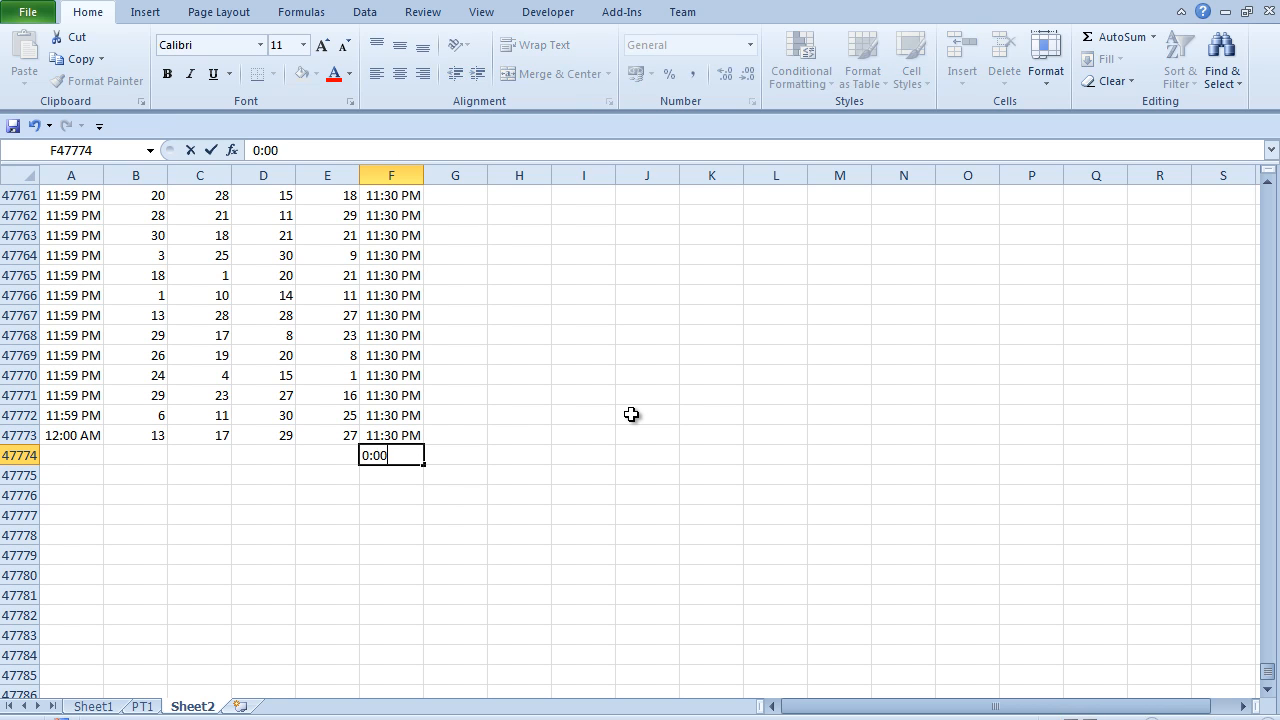
pyautogui.press('Return')
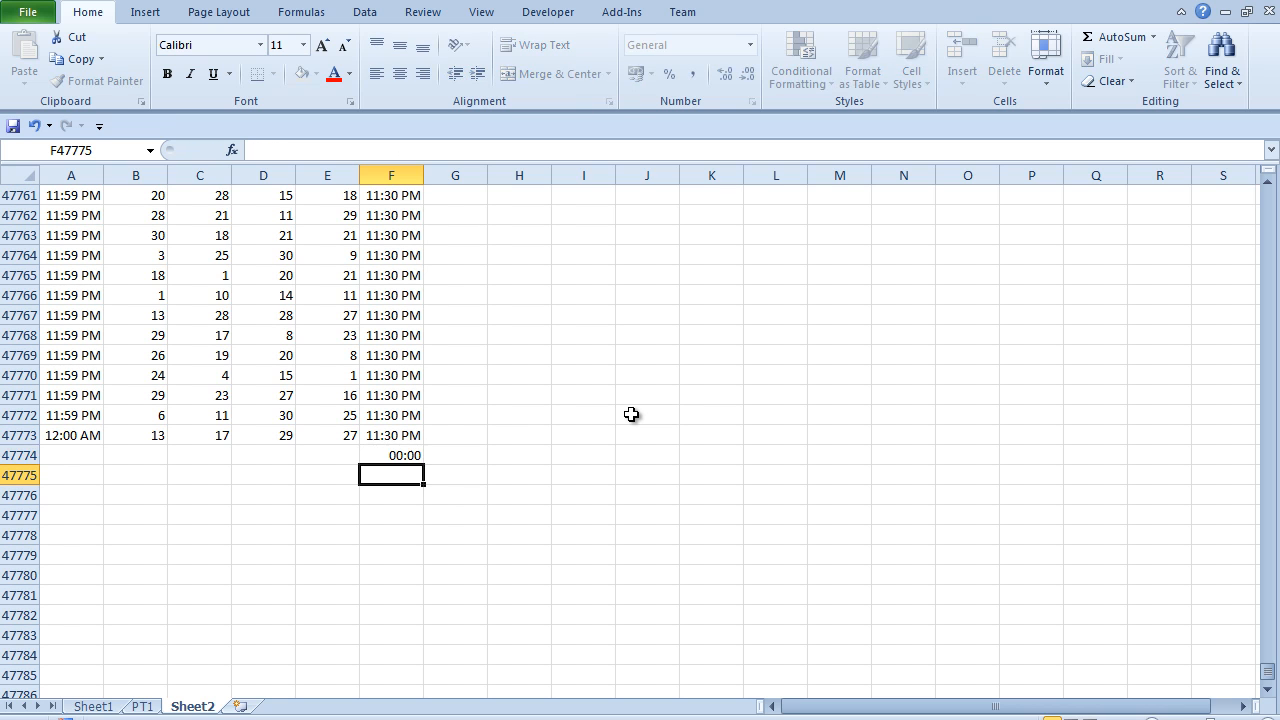
pyautogui.write('0:30')
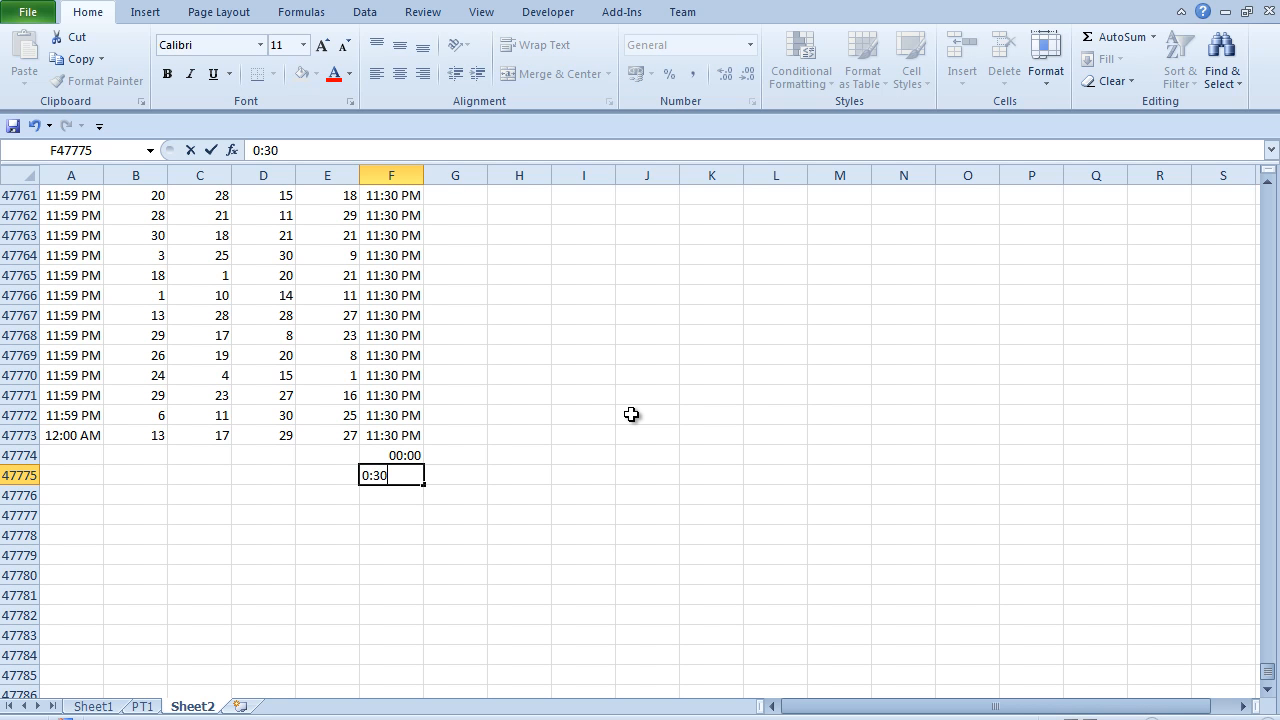
pyautogui.hotkey('ctrl', 'Return')
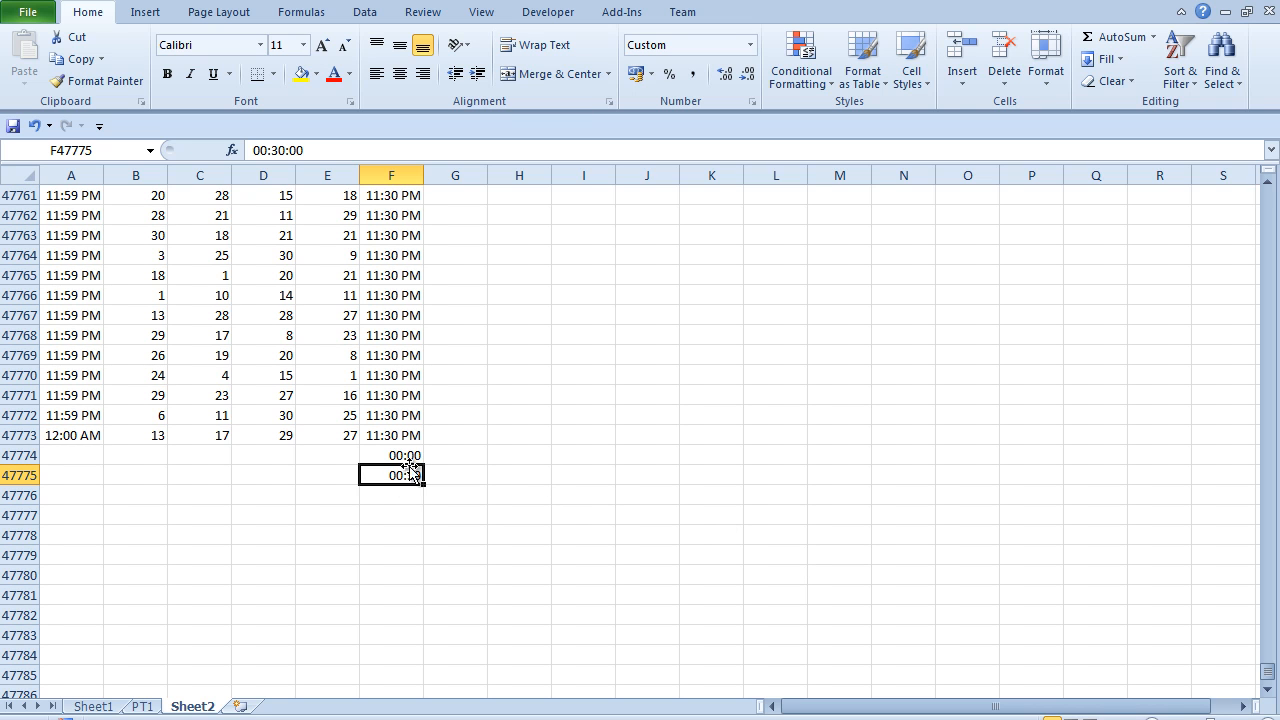
# - Extend the half-hour series from F47774:F47775 down to 23:30 in F47821
pyautogui.moveTo(407, 455); pyautogui.dragTo(405, 474)
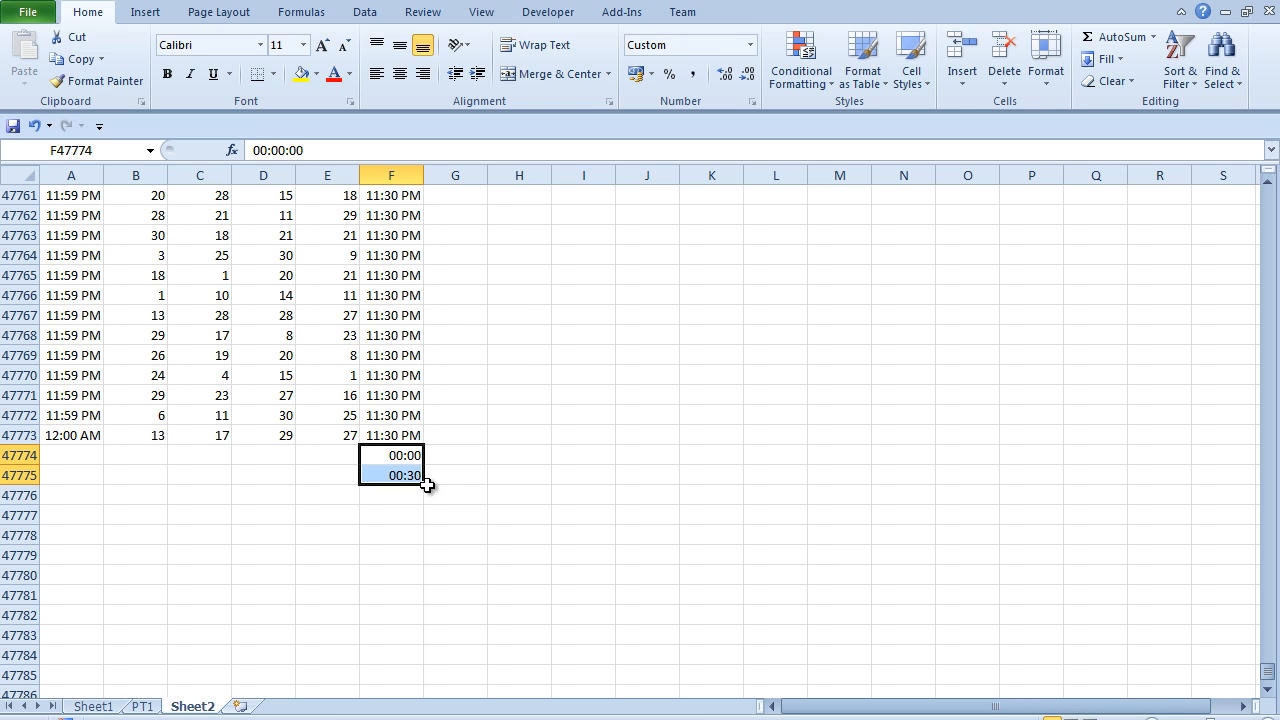
pyautogui.moveTo(427, 494); pyautogui.dragTo(414, 574)
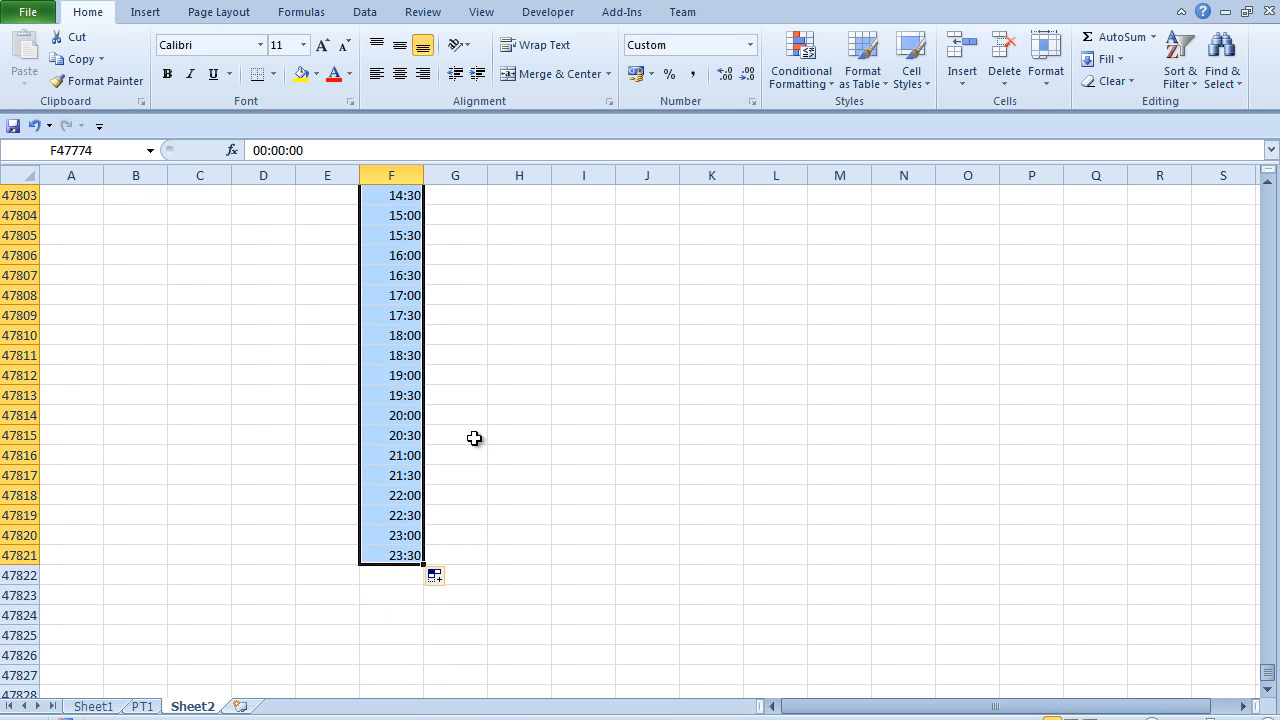
pyautogui.scroll(13, 442, 517)
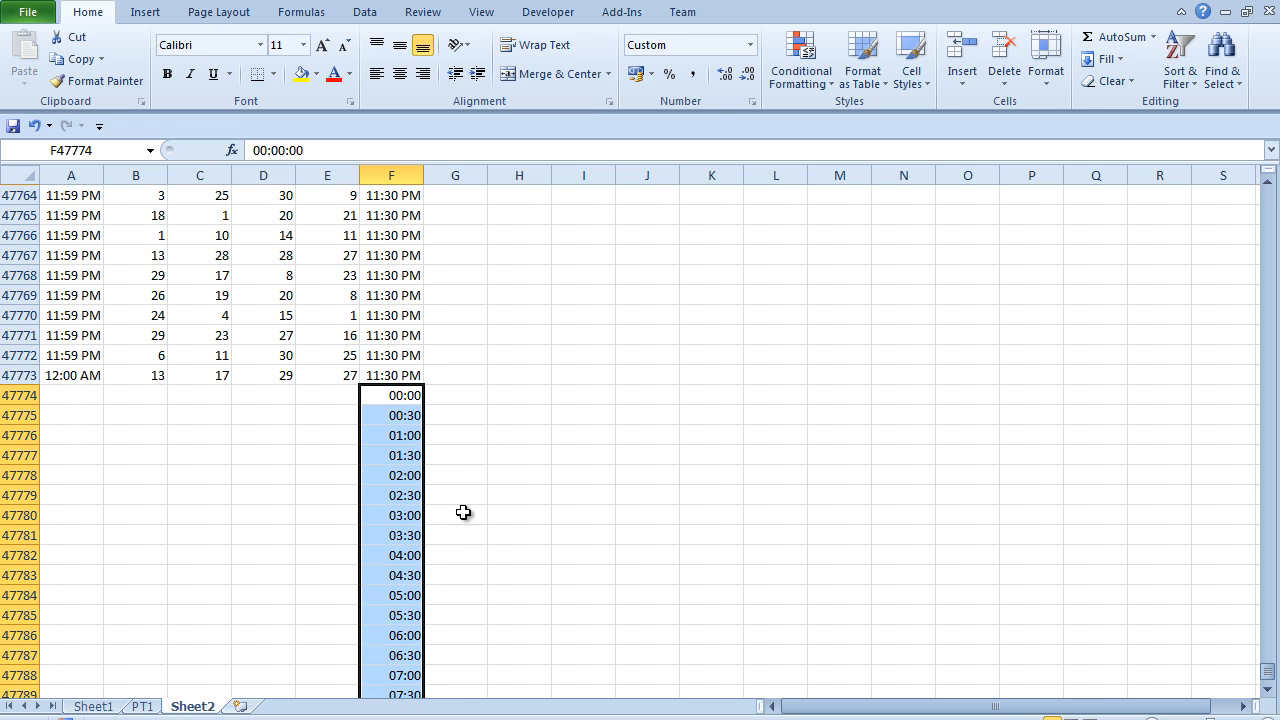
# - Create a pivot table from Sheet2!$A$1:$F$47821, including the added interval times, on a new worksheet
pyautogui.click(343, 320)
pyautogui.scroll(20, 343, 324)
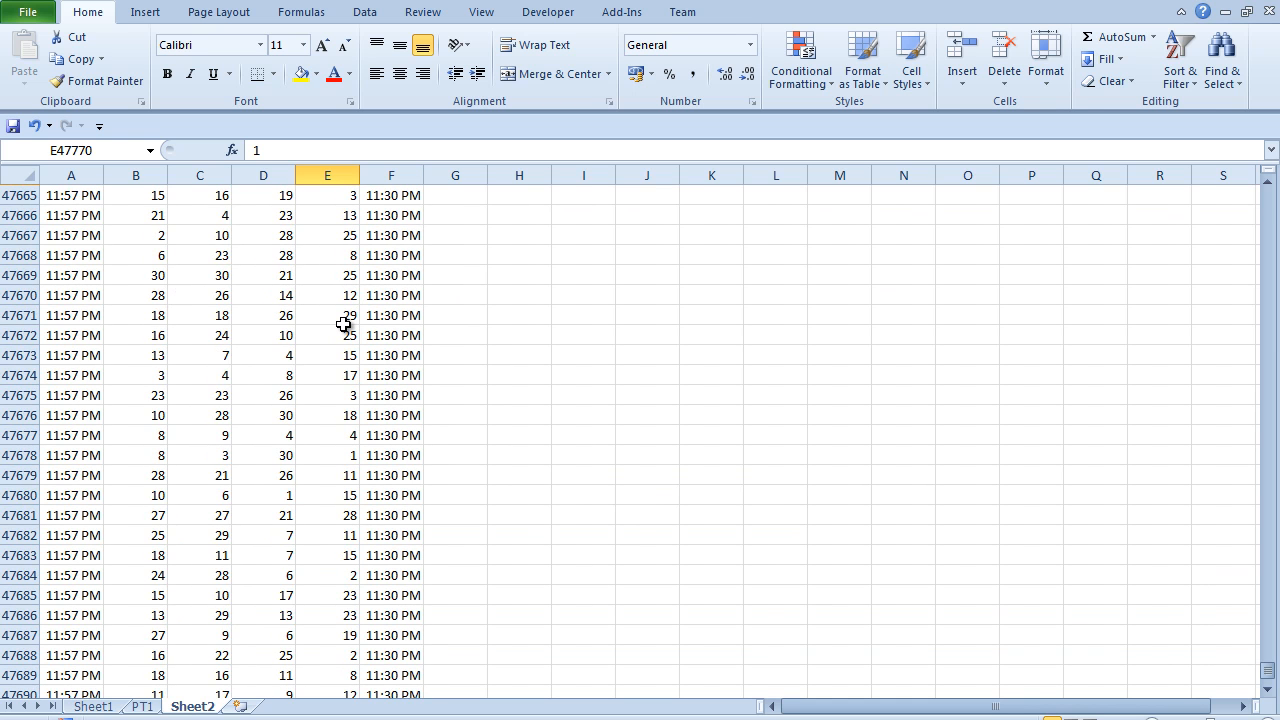
pyautogui.hotkey('ctrl', 'Up')
pyautogui.press('Left')
pyautogui.press('Left')
pyautogui.press('Left')
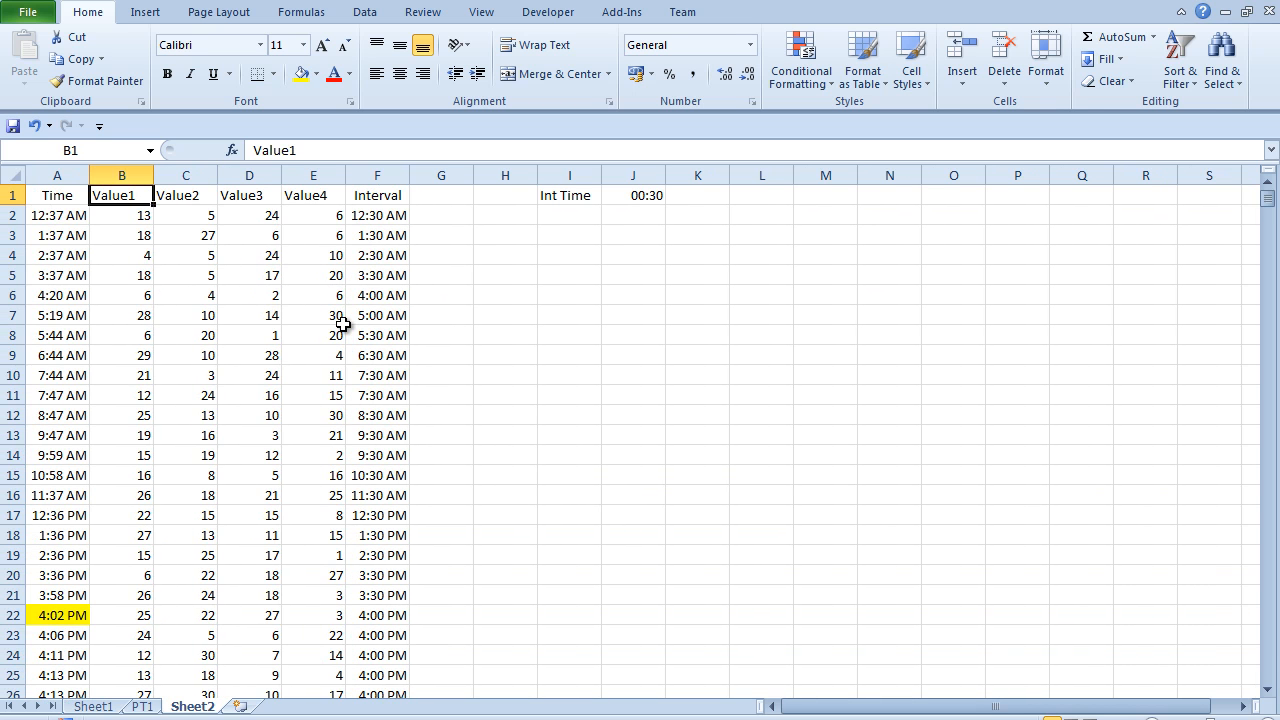
pyautogui.press('Left')
pyautogui.click(145, 12)
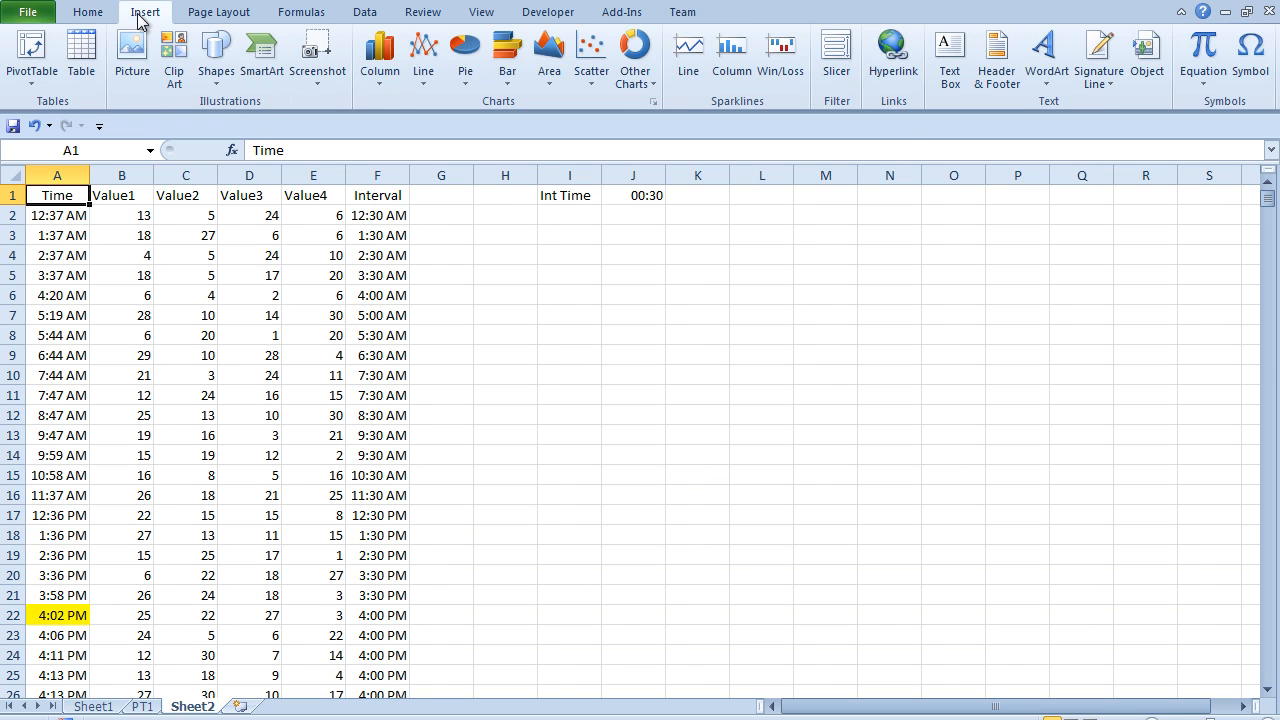
pyautogui.click(30, 55)
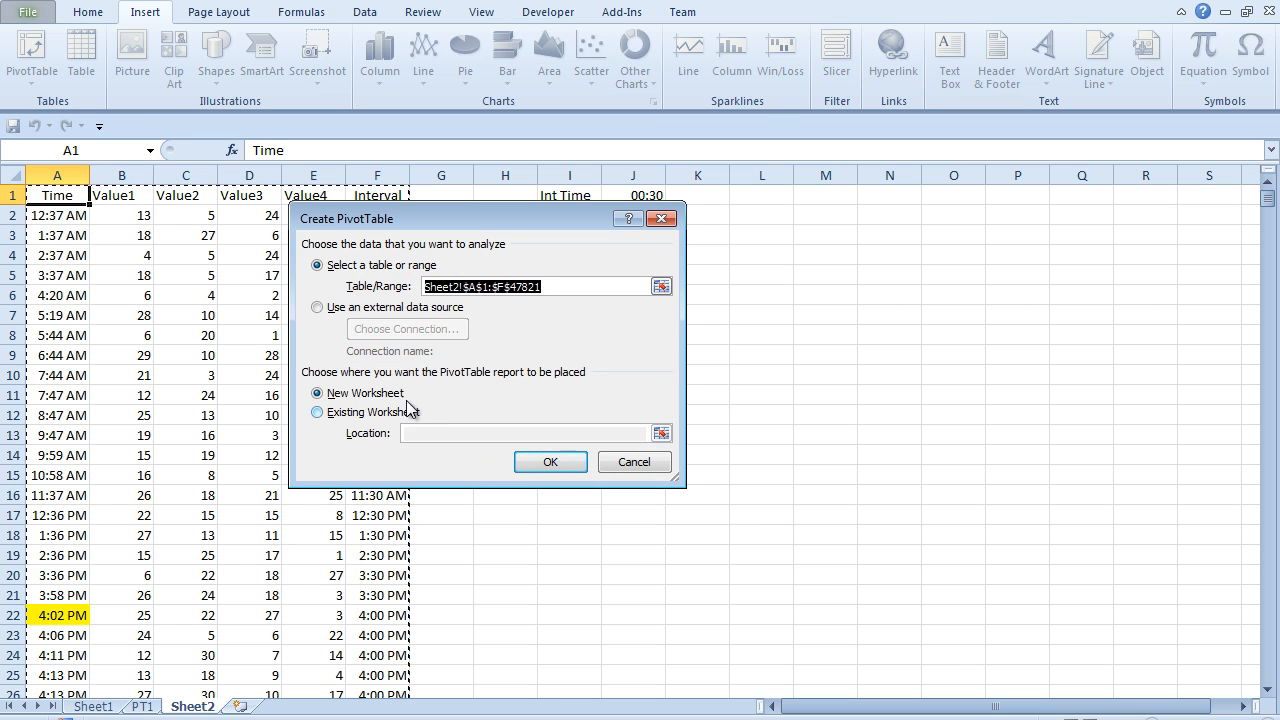
pyautogui.click(549, 465)
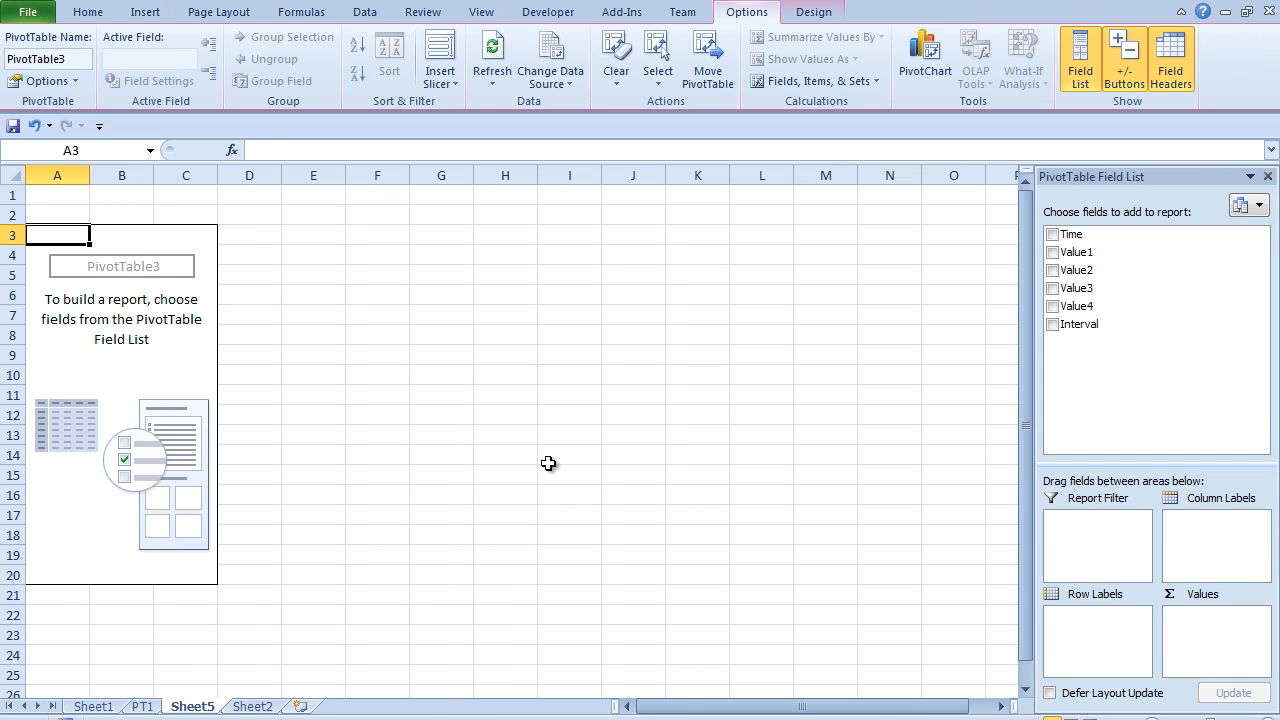
# - Add the Interval field as the pivot table's row labels and check the list of intervals through to the last one
pyautogui.moveTo(1088, 332); pyautogui.dragTo(1110, 633)
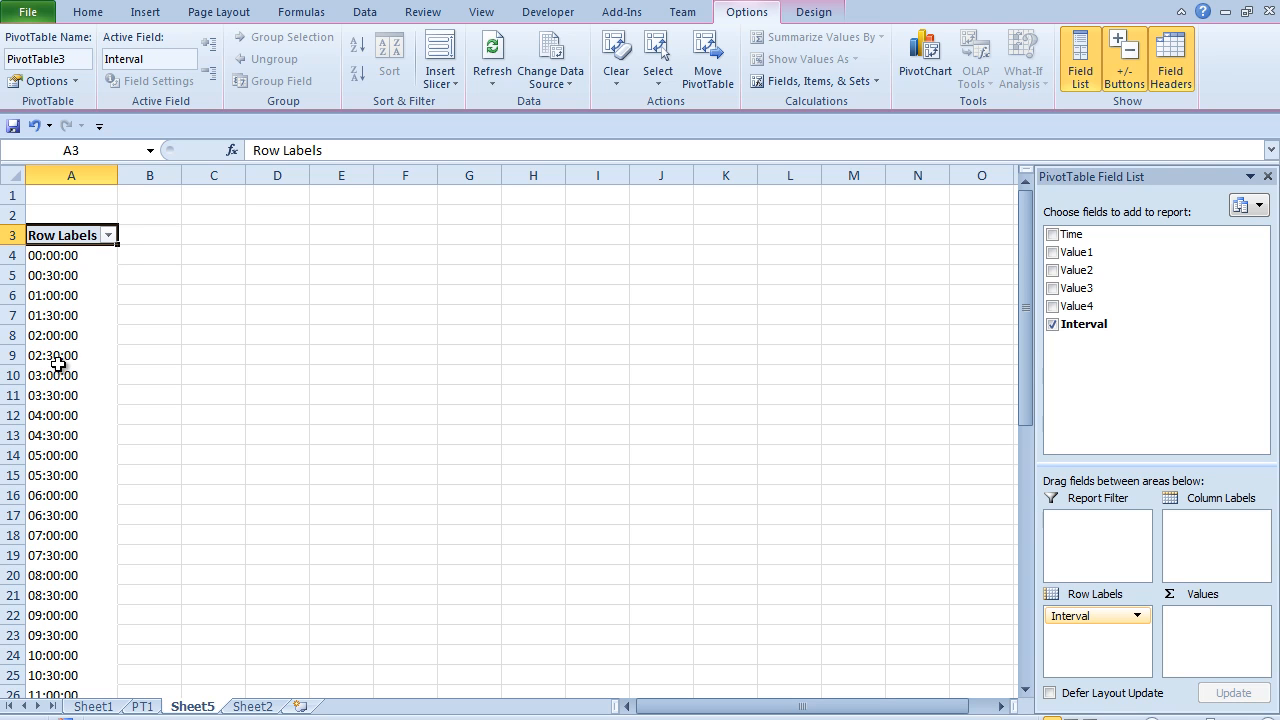
pyautogui.click(171, 420)
pyautogui.scroll(-7, 172, 420)
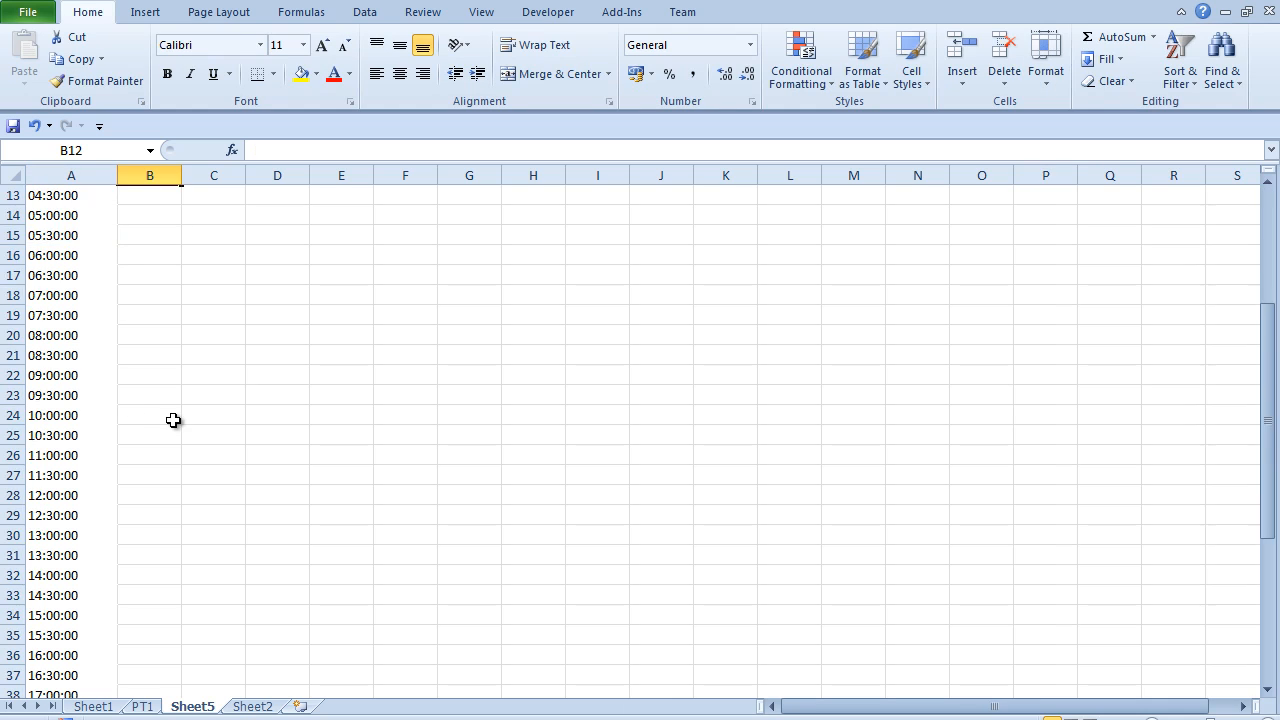
pyautogui.scroll(-4, 173, 420)
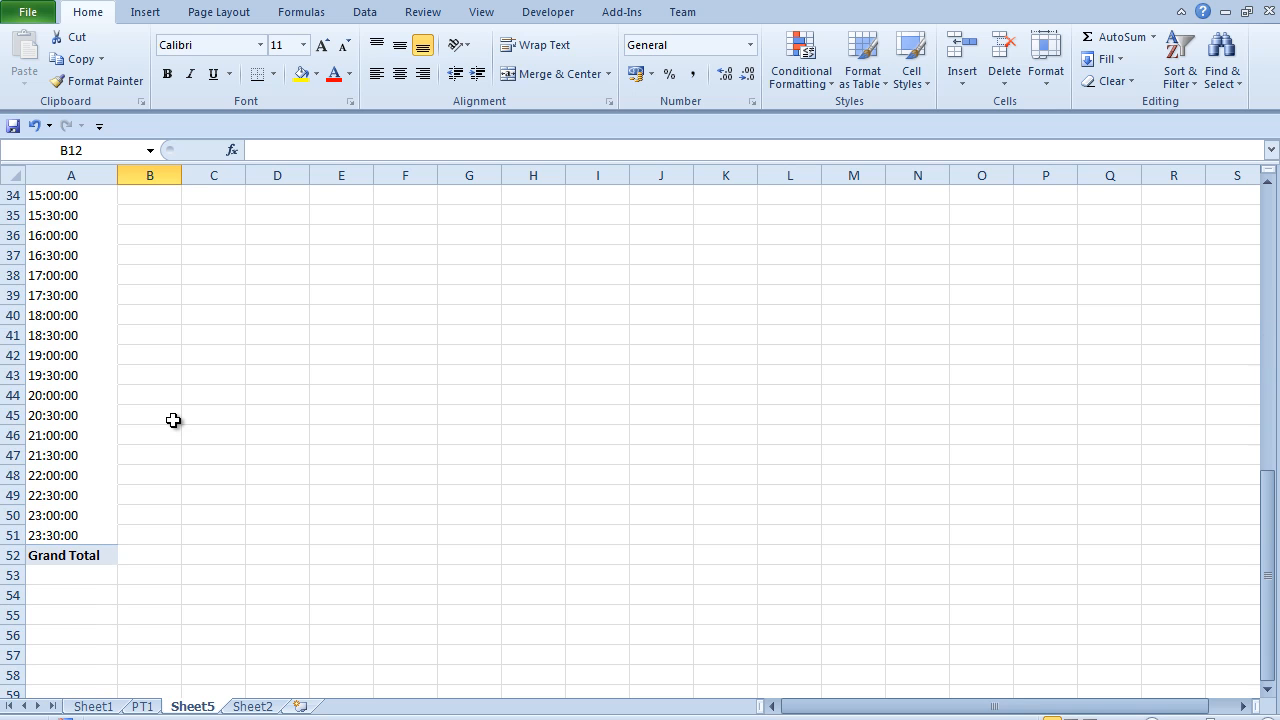
pyautogui.click(80, 410)
pyautogui.scroll(7, 197, 395)
pyautogui.scroll(4, 200, 395)
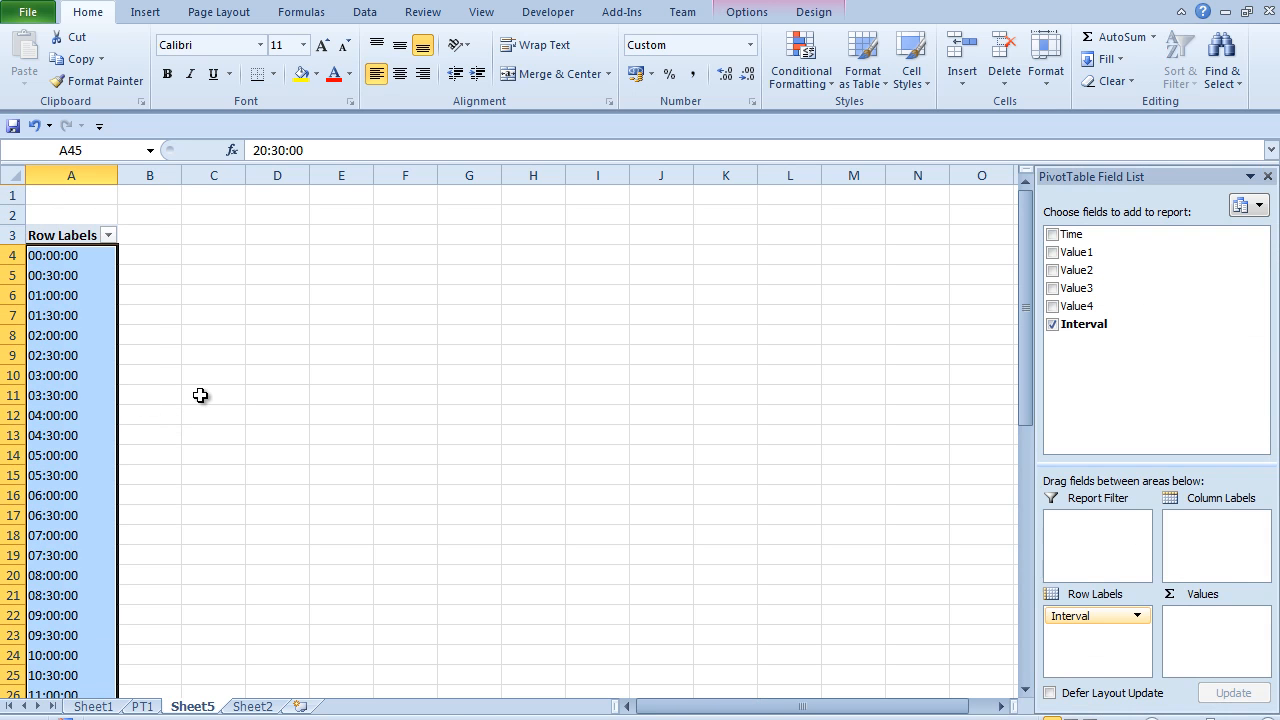
# - Add Value1, Value2, Value3 and Value4 to the pivot table as value fields
pyautogui.moveTo(1114, 258); pyautogui.dragTo(1209, 625)
pyautogui.moveTo(1114, 277); pyautogui.dragTo(1190, 645)
pyautogui.moveTo(1120, 289); pyautogui.dragTo(1233, 650)
pyautogui.moveTo(1077, 306); pyautogui.dragTo(1226, 672)
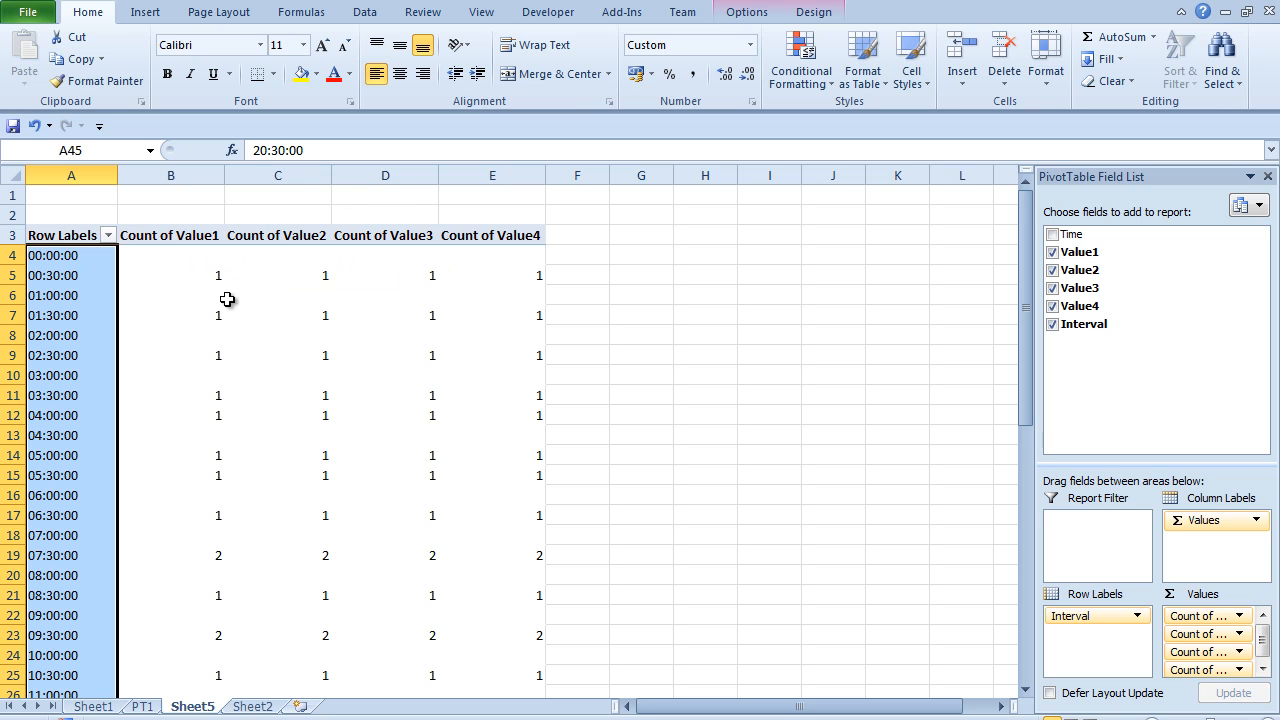
# - Summarize the Value1 and Value2 fields of the pivot table by Sum
pyautogui.moveTo(163, 281)
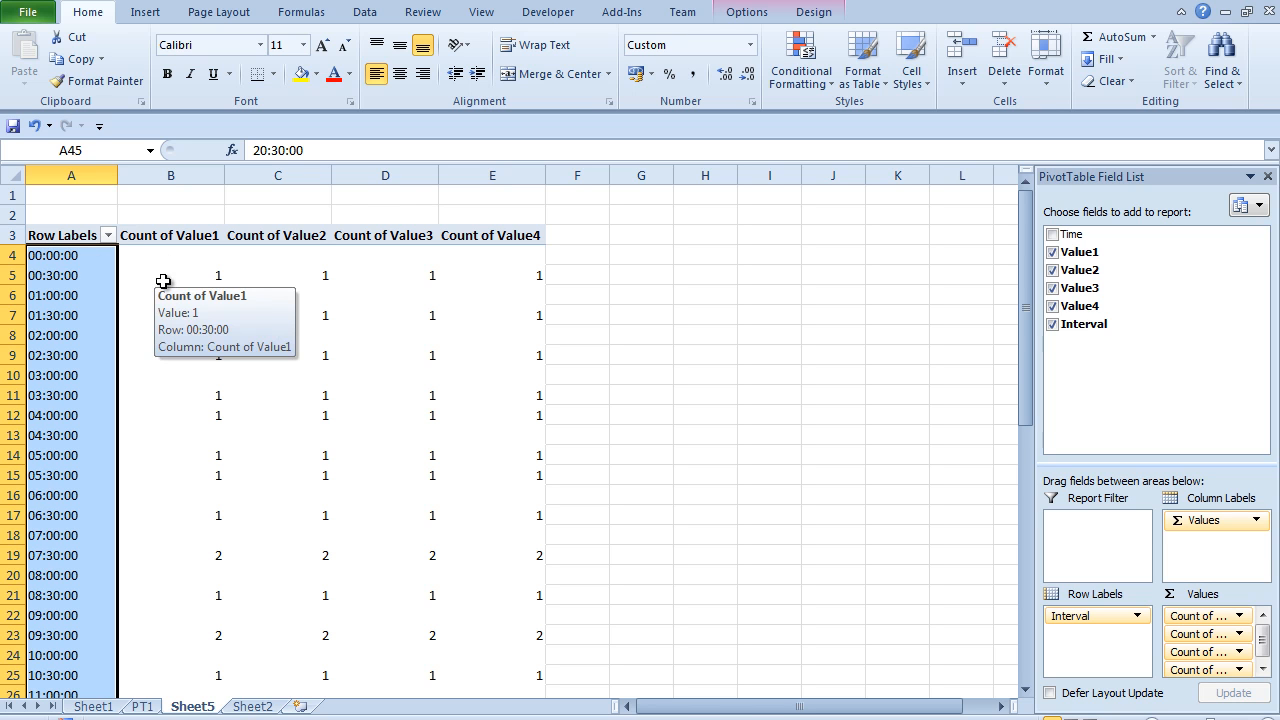
pyautogui.click(181, 236)
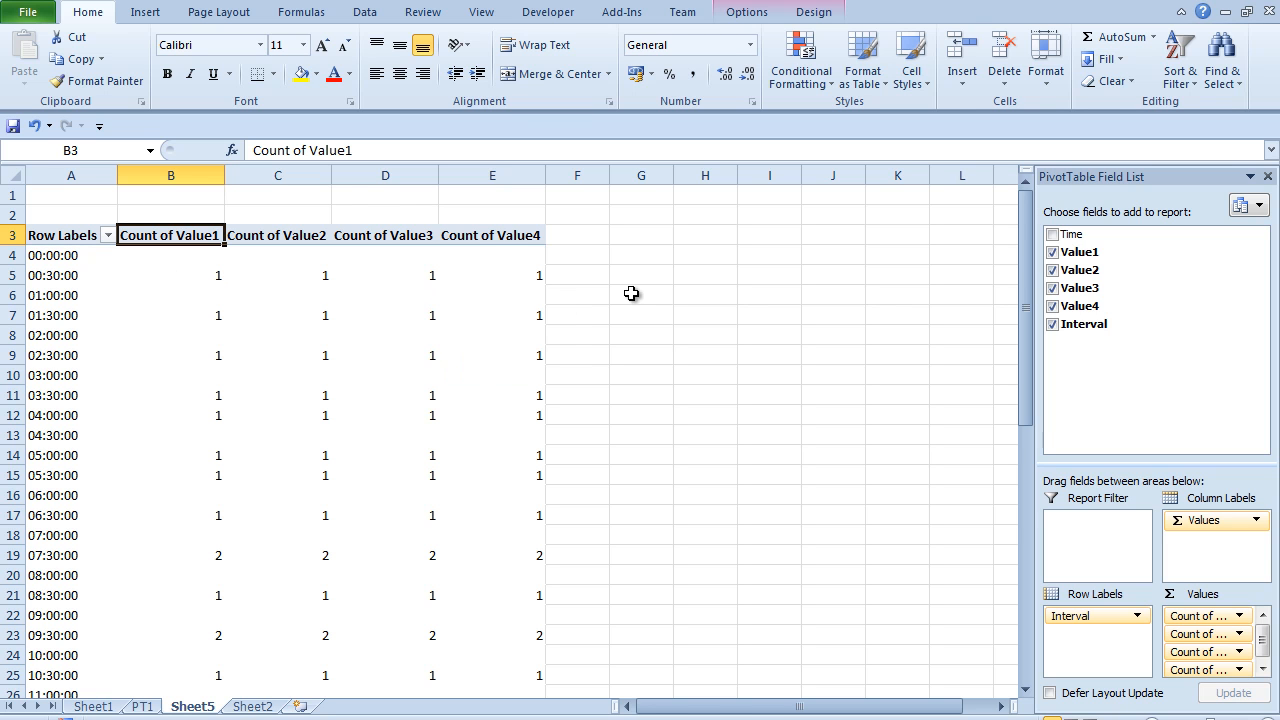
pyautogui.click(772, 8)
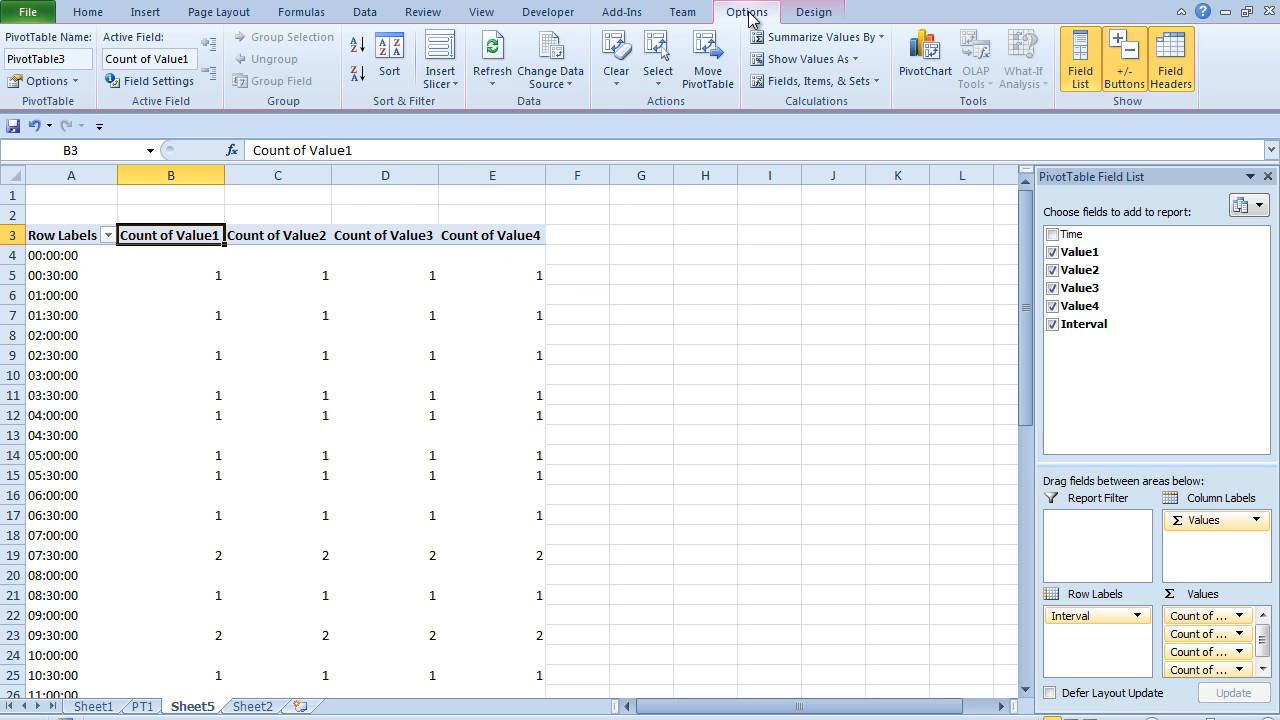
pyautogui.click(786, 39)
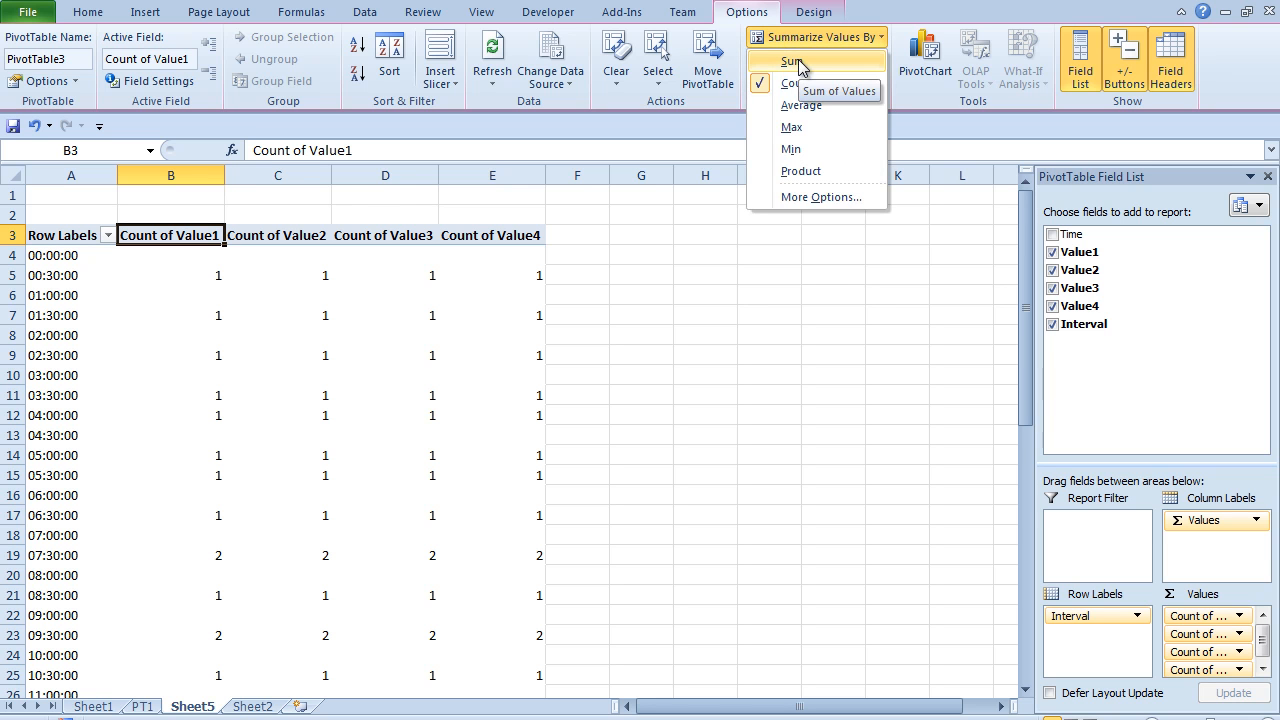
pyautogui.click(791, 61)
pyautogui.click(298, 238)
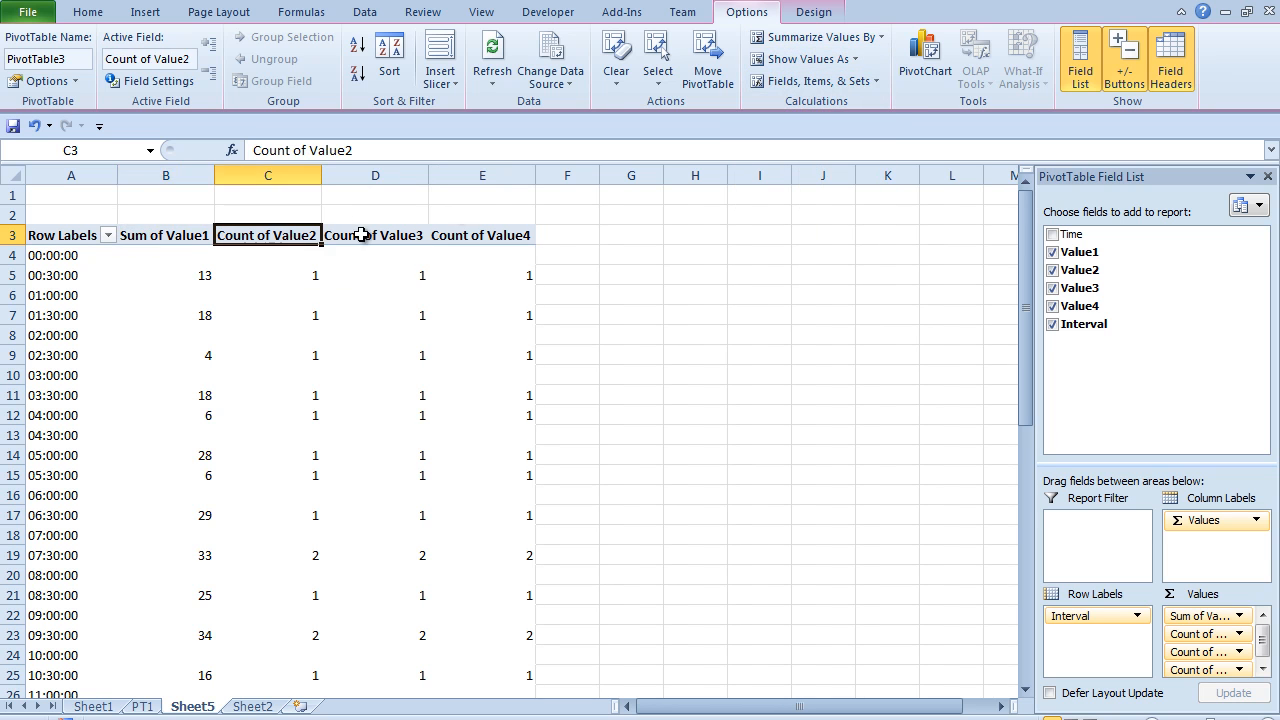
pyautogui.click(834, 38)
pyautogui.click(844, 57)
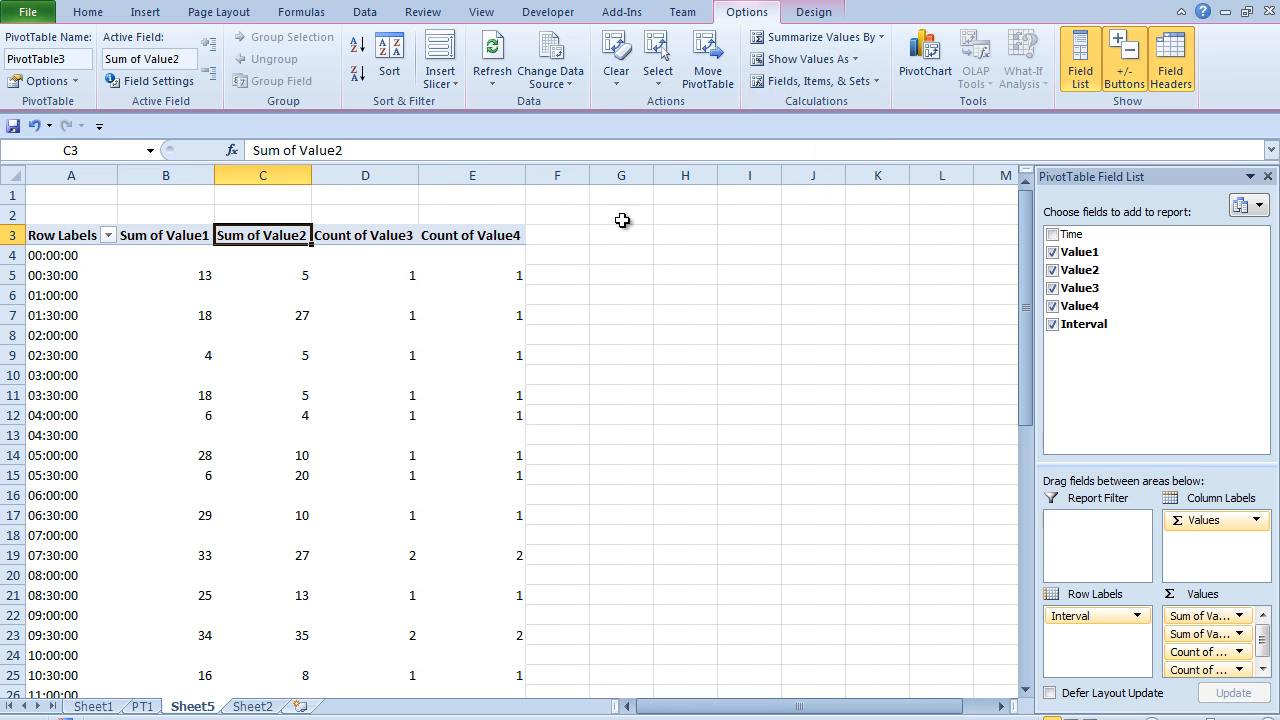
# - Summarize the Value3 and Value4 fields of the pivot table by Sum
pyautogui.click(370, 244)
pyautogui.click(783, 37)
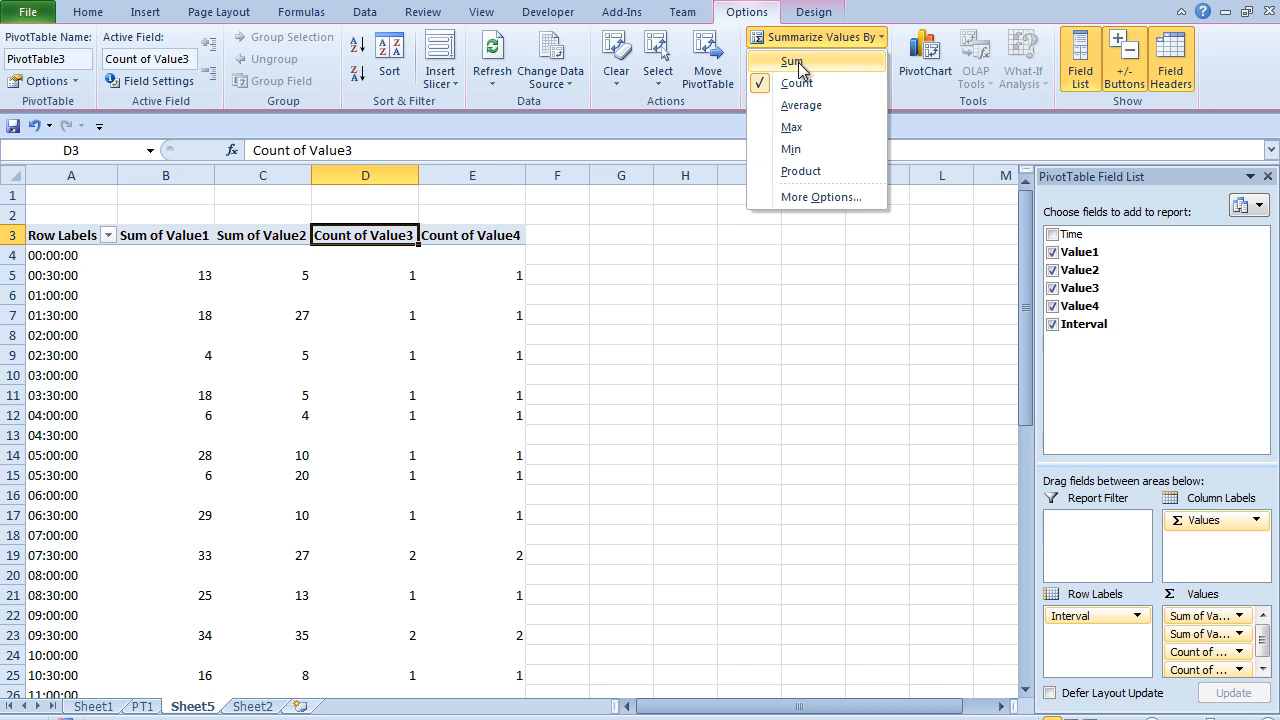
pyautogui.click(798, 62)
pyautogui.click(494, 237)
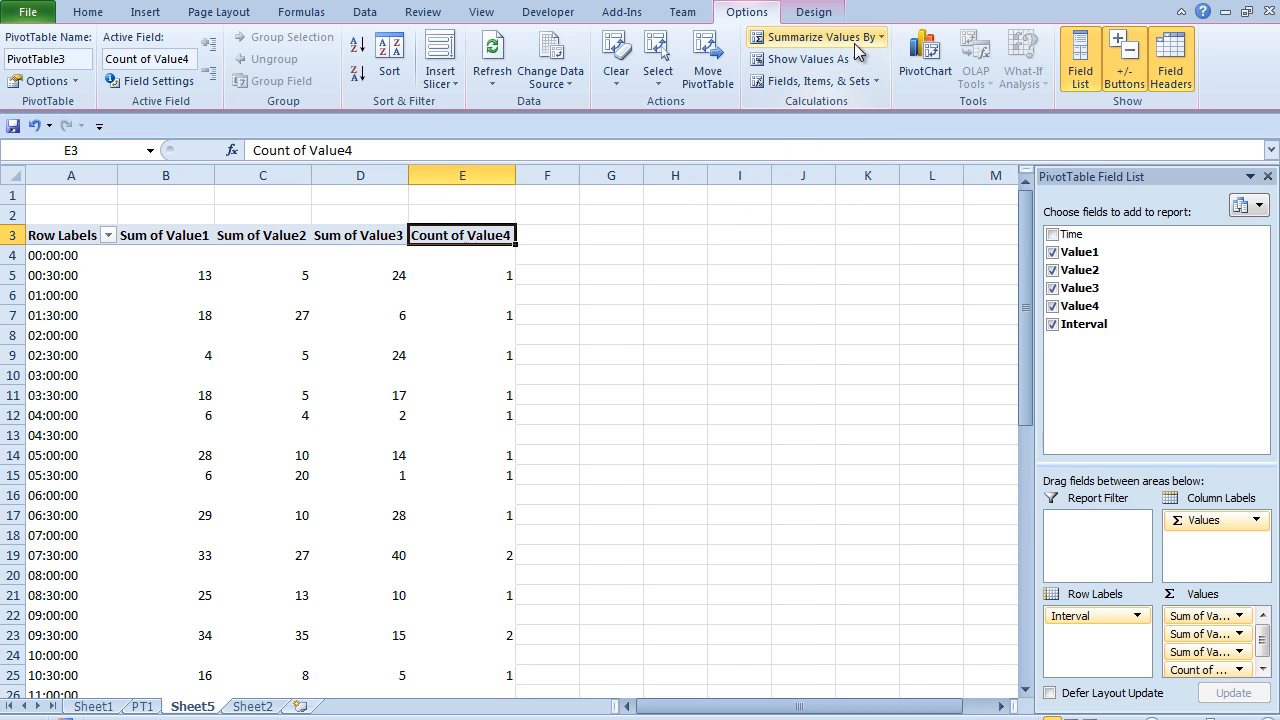
pyautogui.click(855, 45)
pyautogui.click(849, 60)
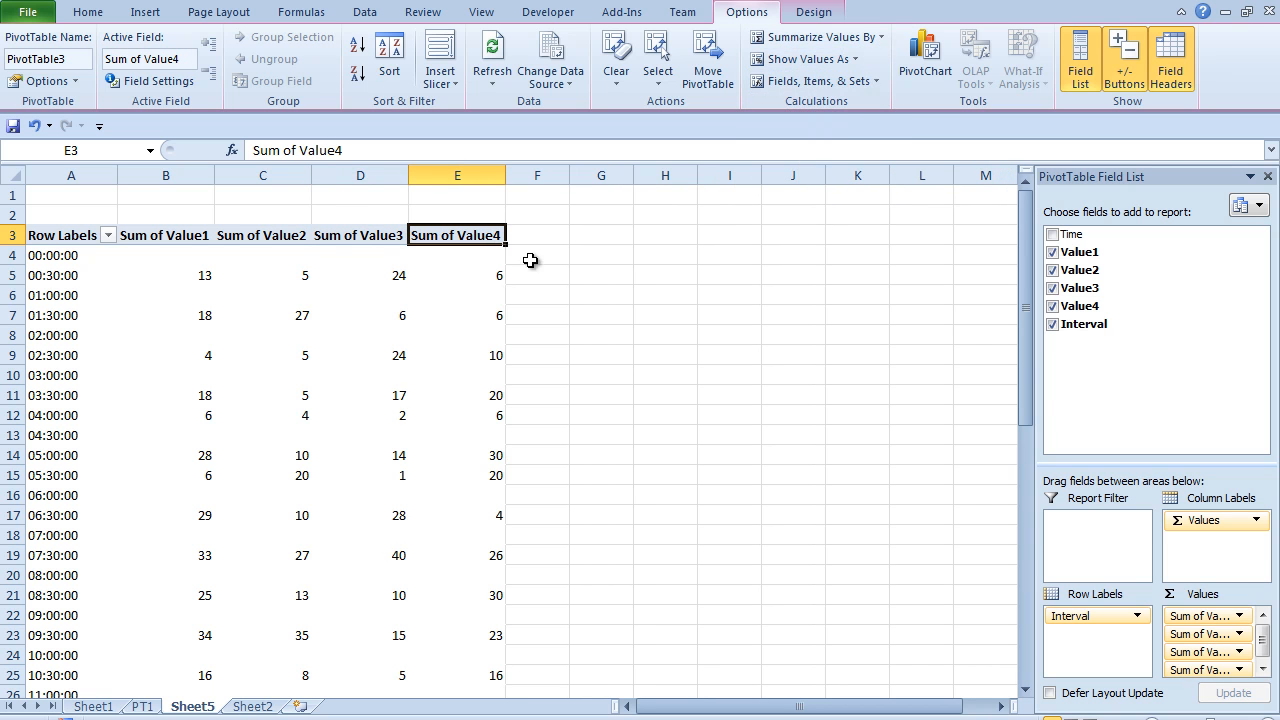
# - Set the pivot table options to show 0 for empty cells and check the rows down to the grand total
pyautogui.click(182, 432)
pyautogui.scroll(-9, 190, 433)
pyautogui.scroll(1, 200, 433)
pyautogui.click(193, 376)
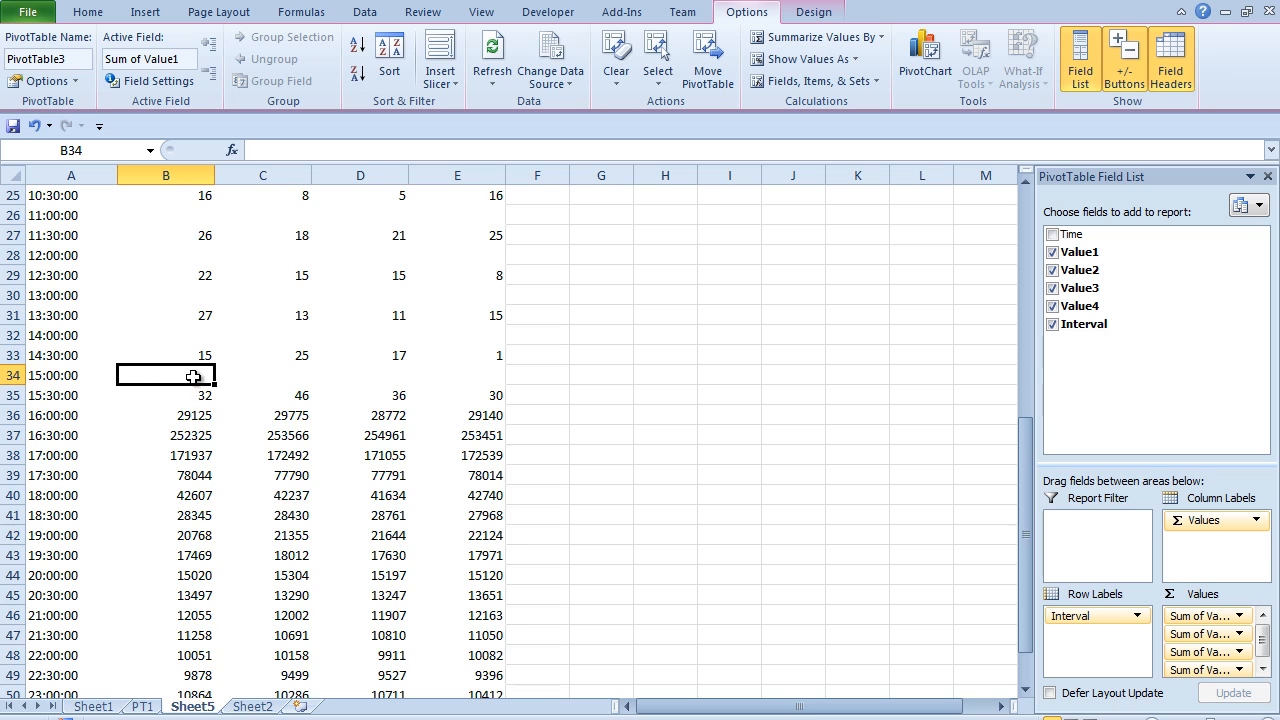
pyautogui.scroll(8, 193, 376)
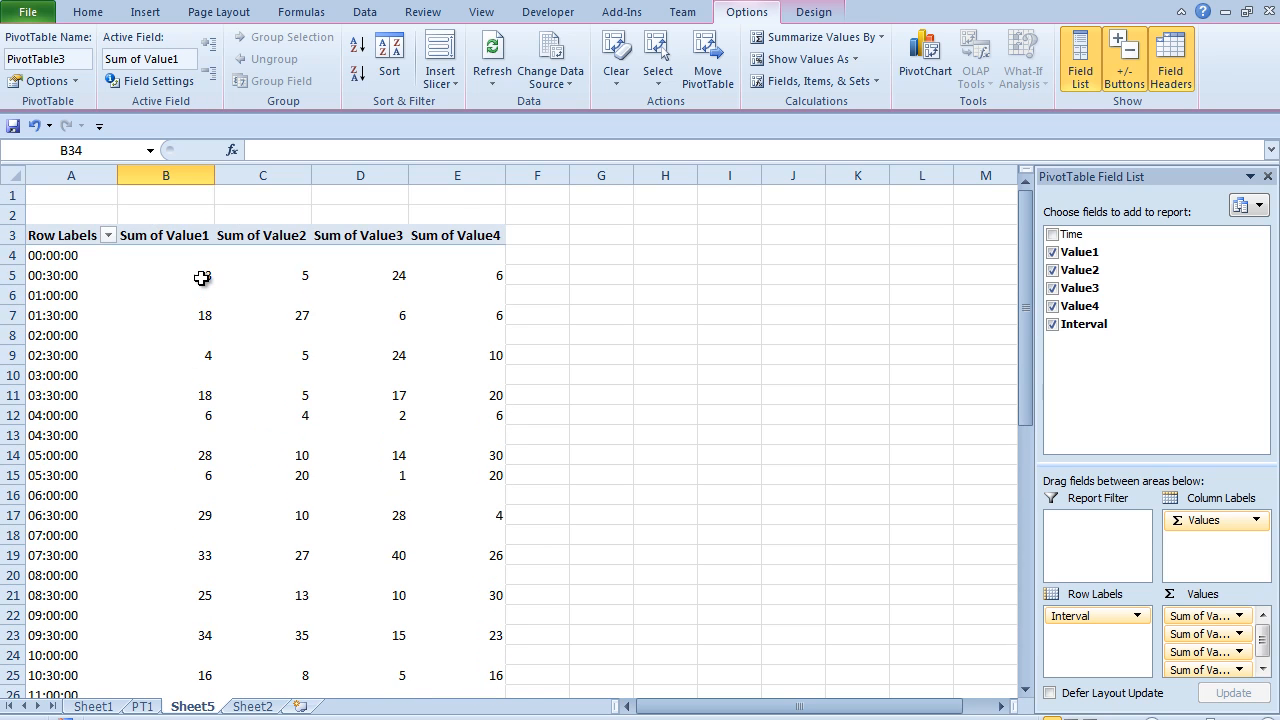
pyautogui.click(55, 258)
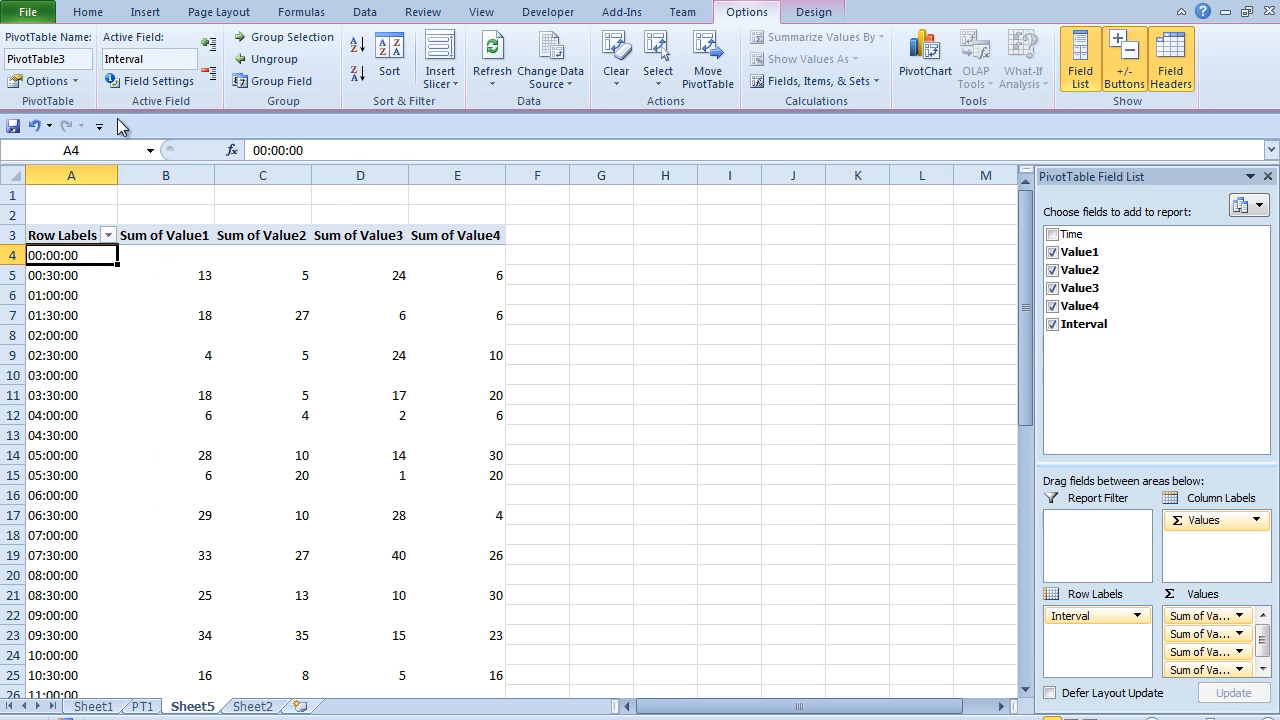
pyautogui.rightClick(79, 254)
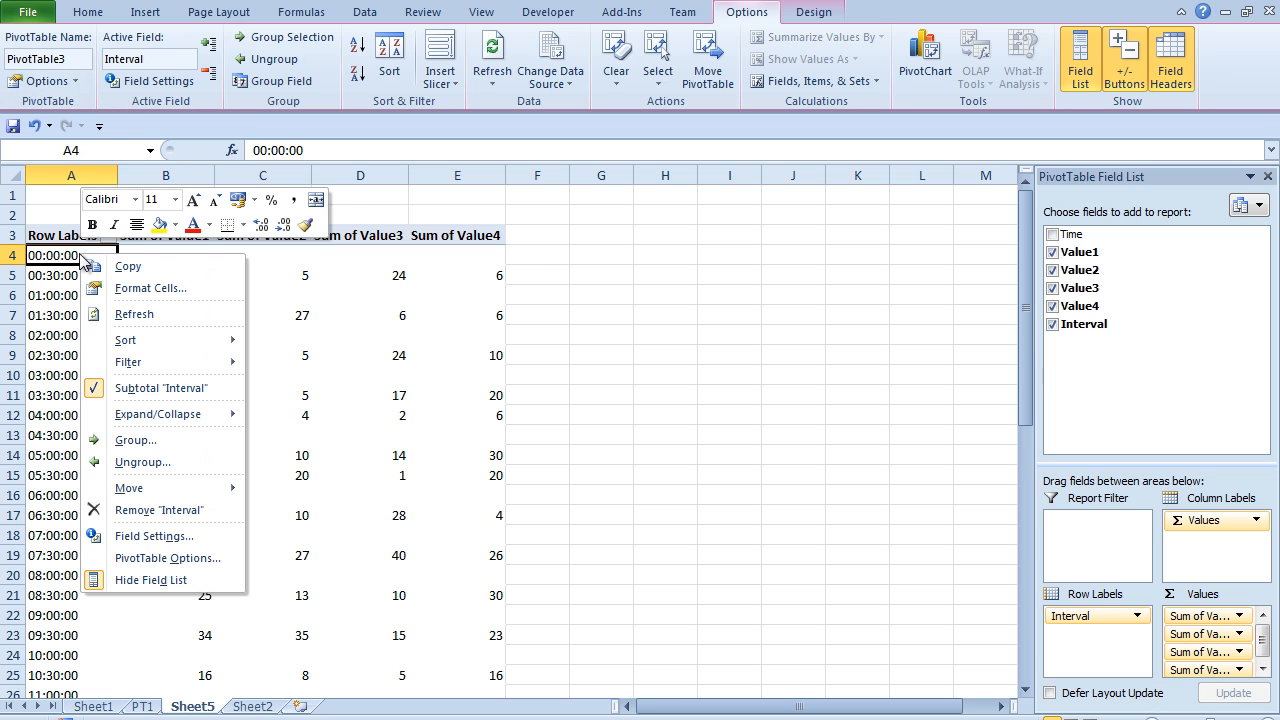
pyautogui.click(165, 558)
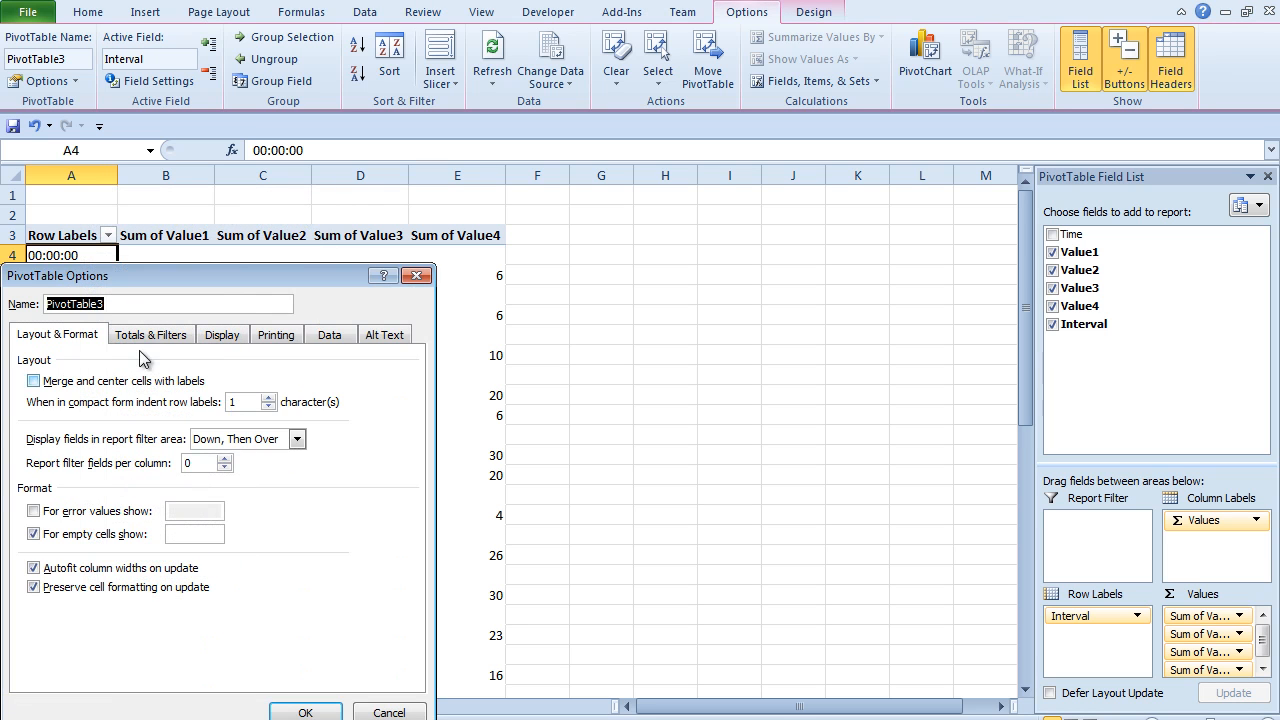
pyautogui.click(185, 533)
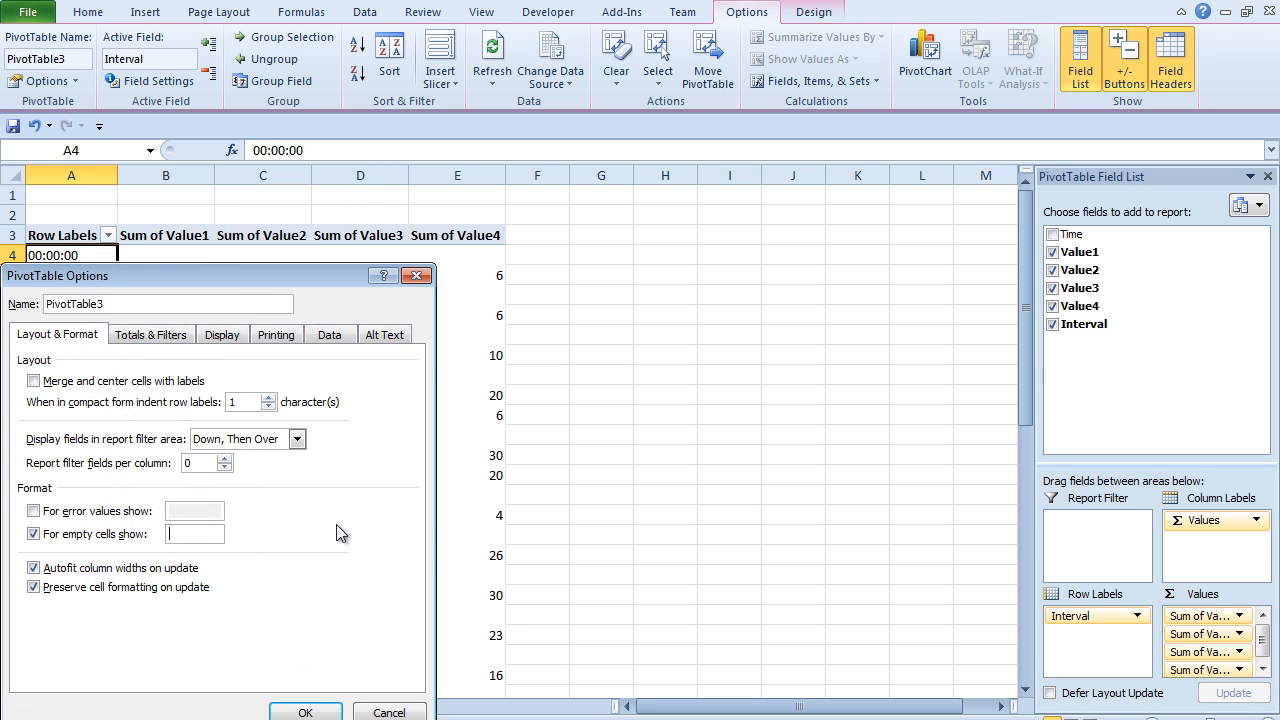
pyautogui.write('0')
pyautogui.click(324, 714)
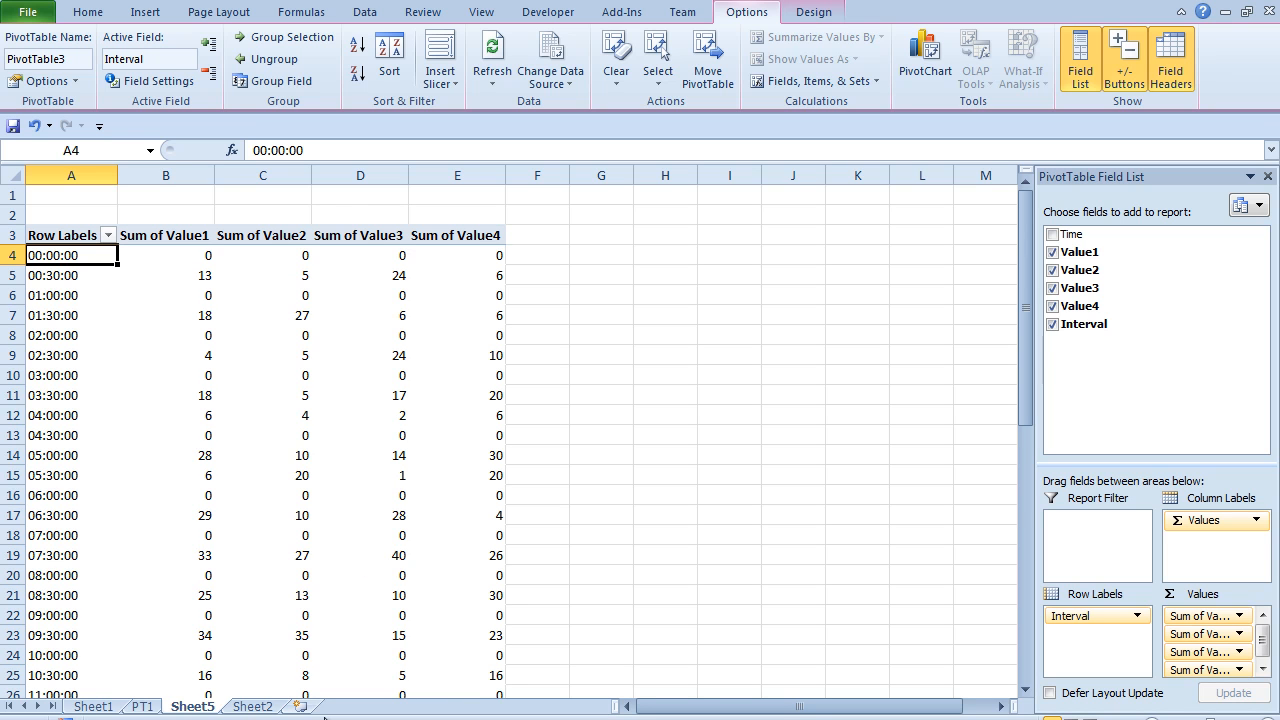
pyautogui.scroll(-4, 306, 460)
pyautogui.scroll(-7, 308, 455)
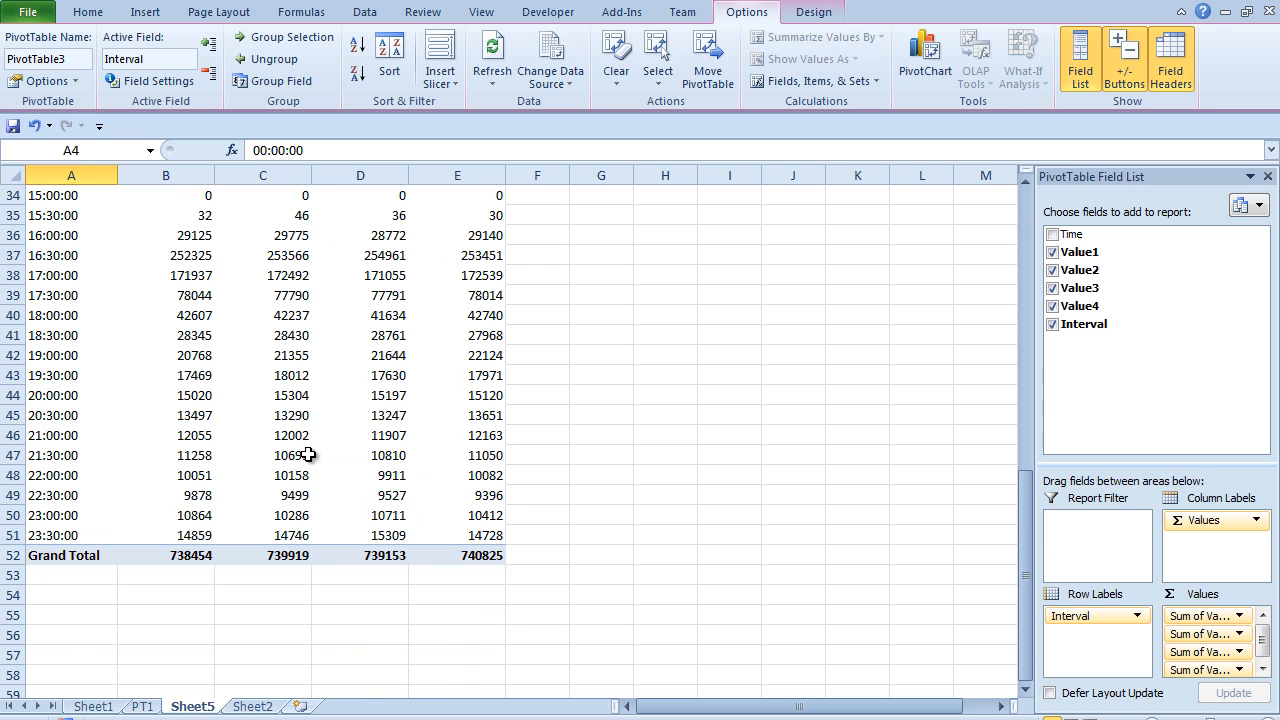
pyautogui.scroll(11, 308, 455)
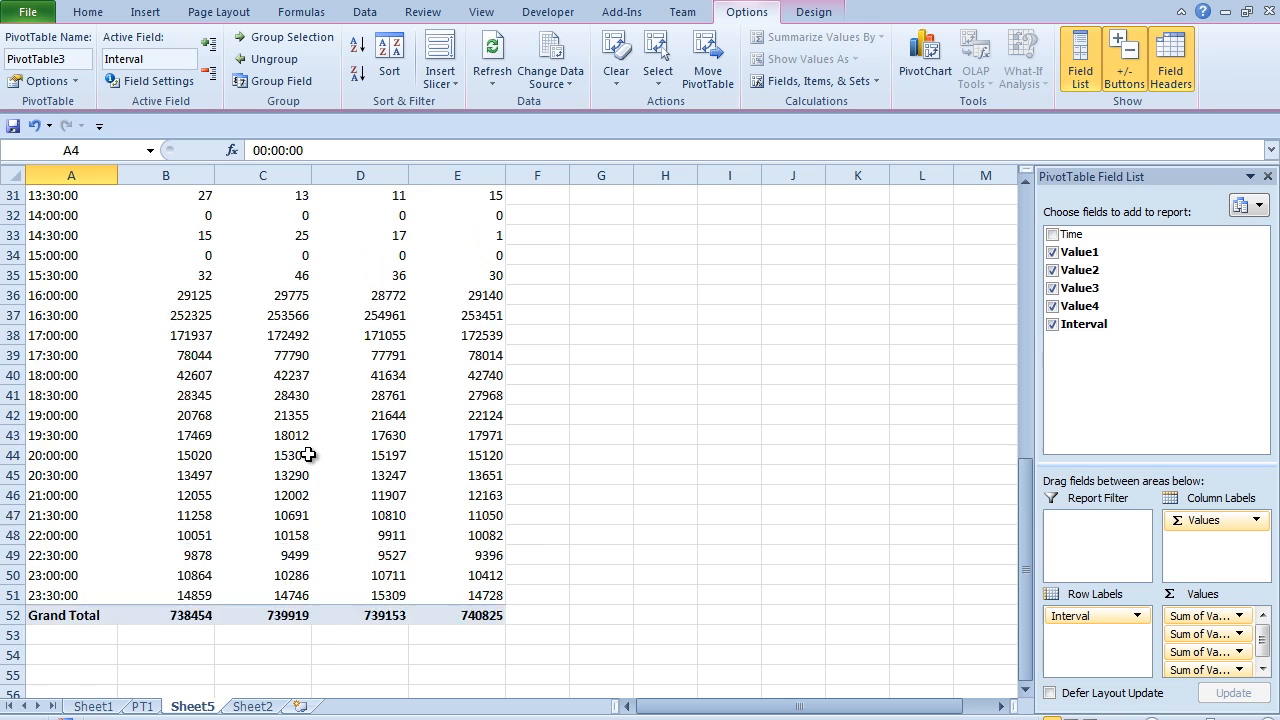